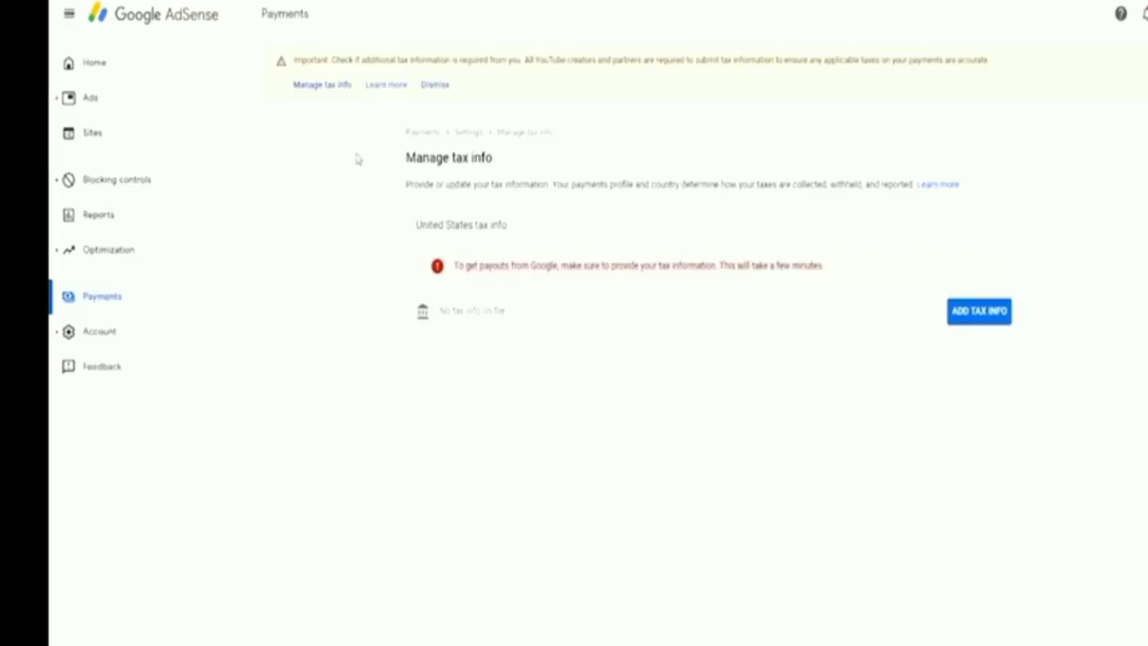
Step: Start adding United States tax info for an individual who is not a US citizen or resident, choosing the W-8BEN form
click(970, 329)
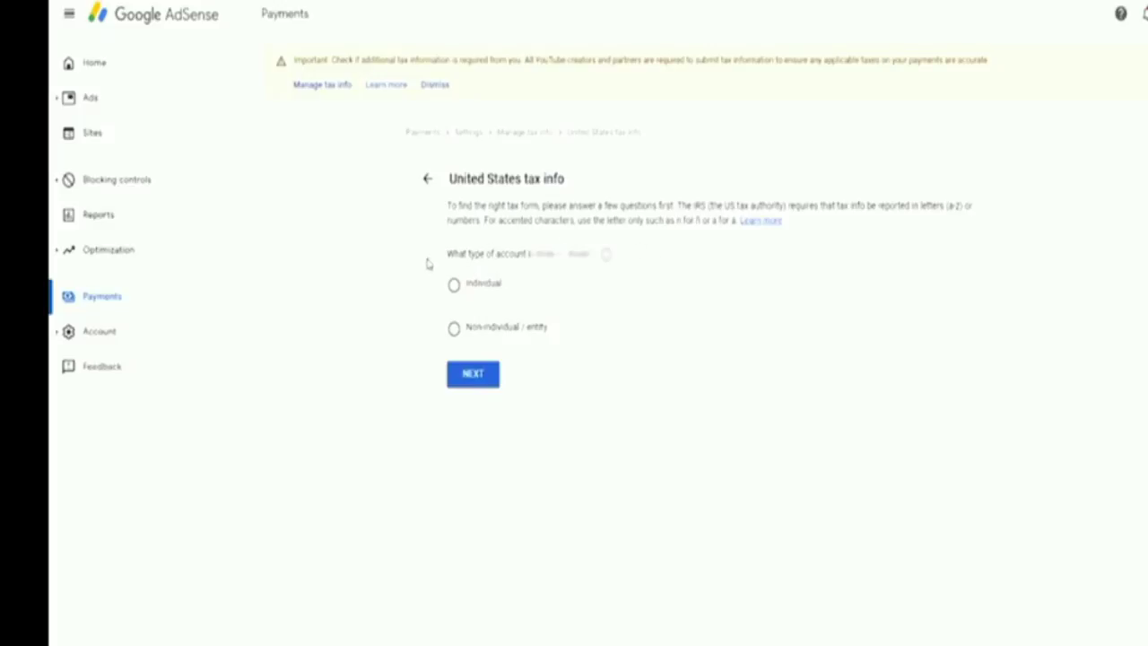
click(455, 296)
click(473, 375)
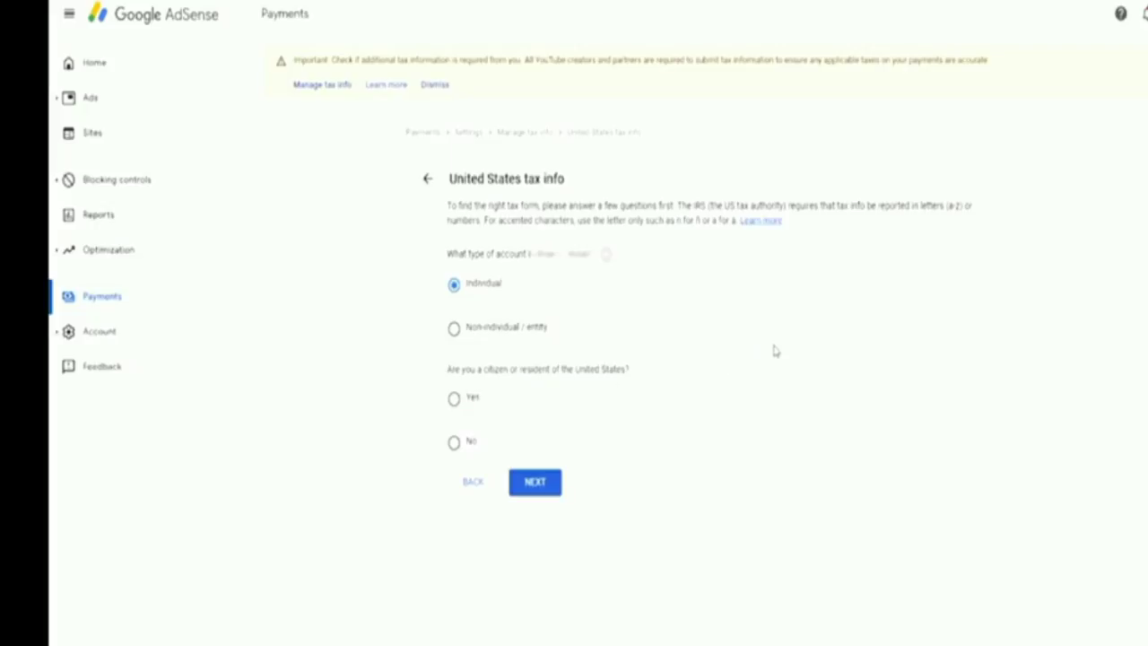
click(455, 443)
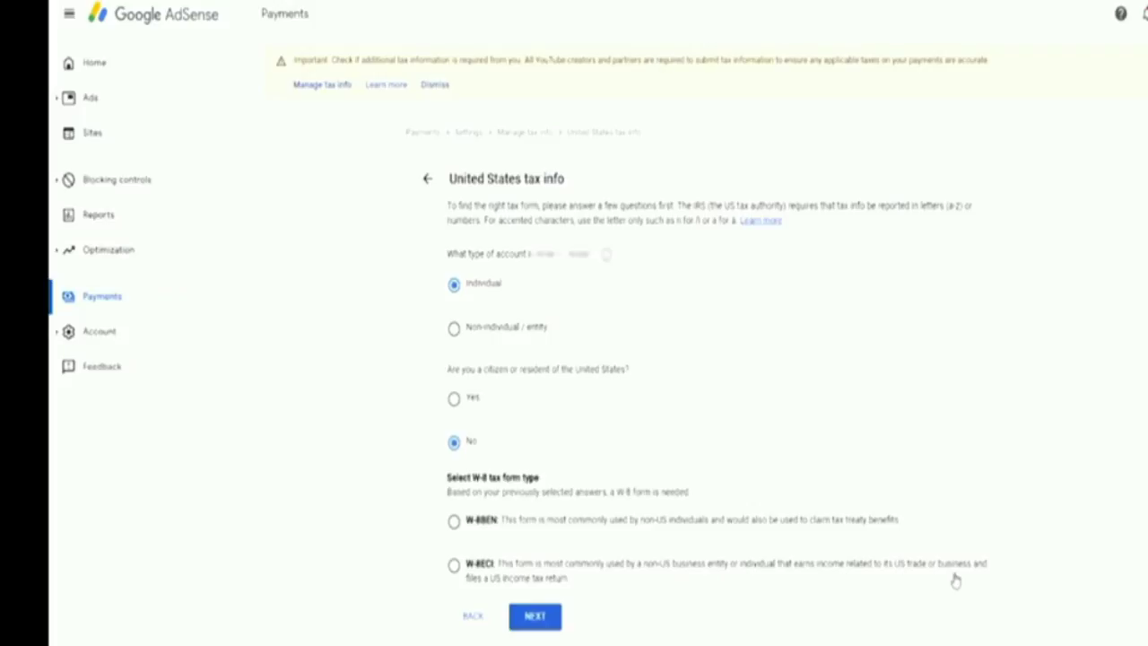
click(454, 522)
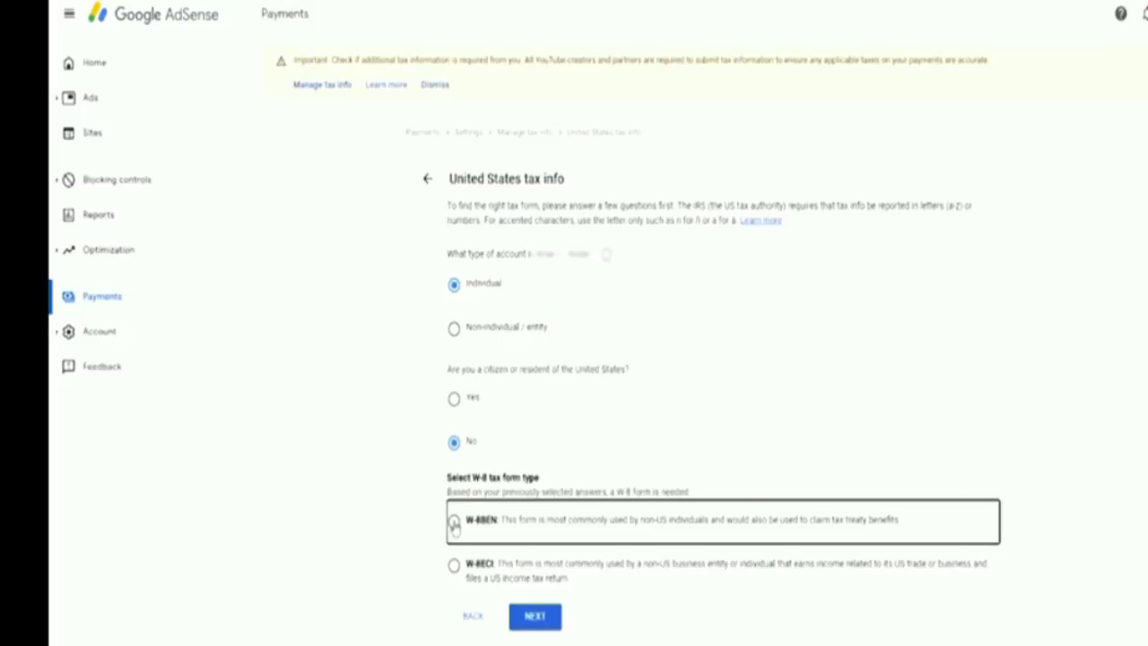
click(551, 619)
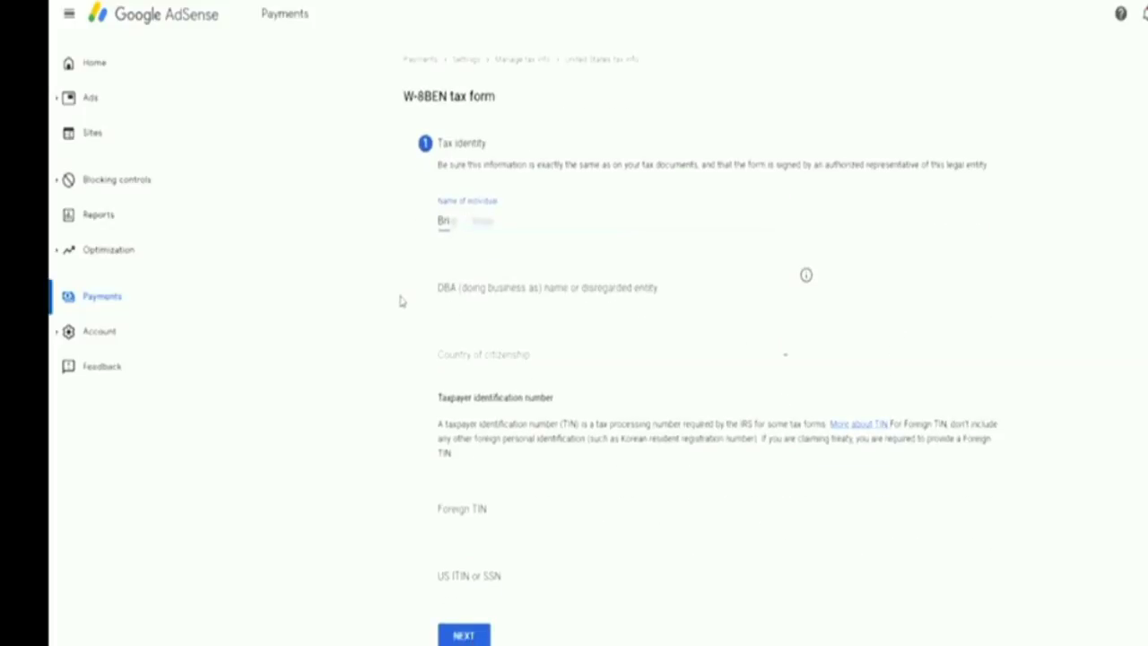
Step: Set the country of citizenship to Philippines in the tax identity section
click(505, 366)
scroll(530, 503, down, 4)
scroll(493, 521, down, 10)
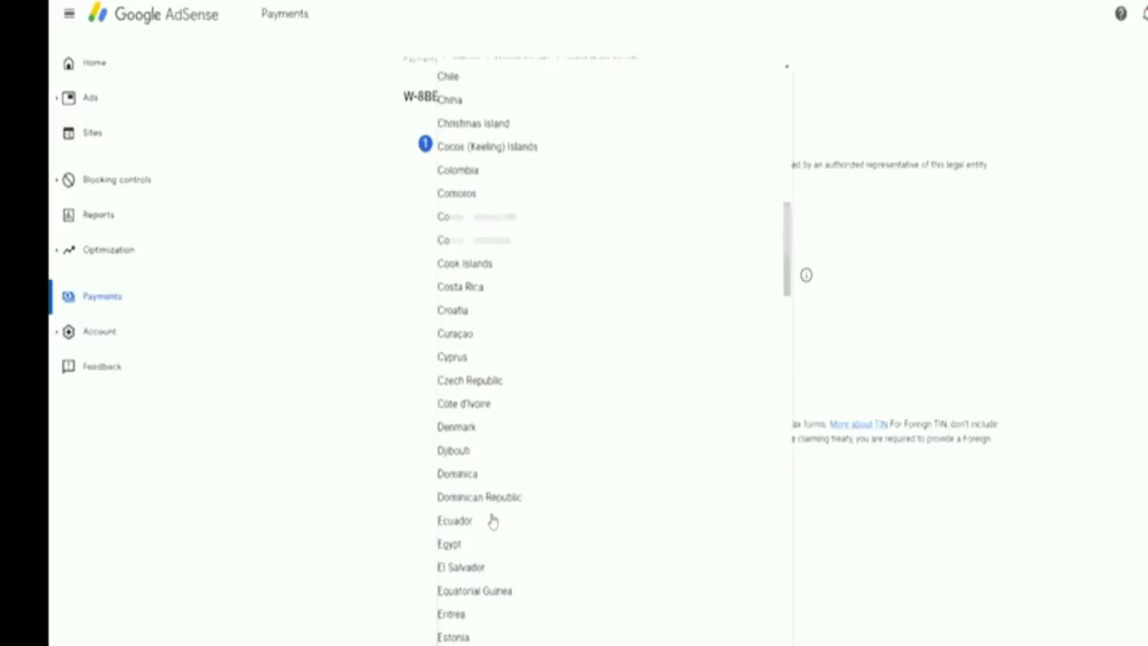
scroll(489, 518, down, 10)
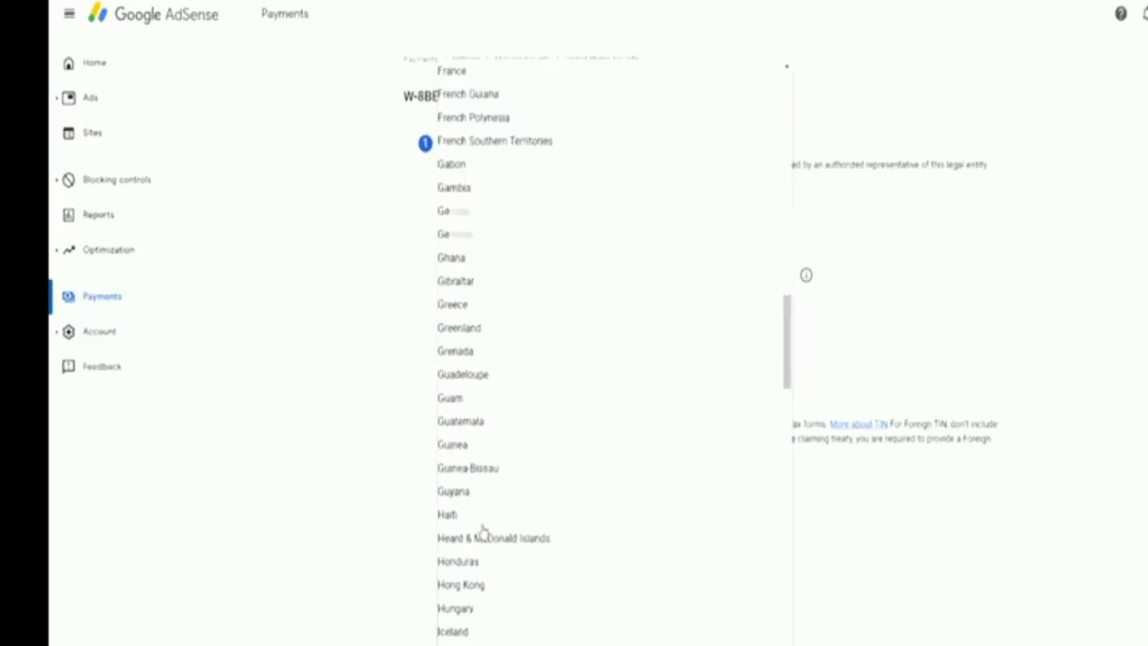
scroll(493, 562, down, 5)
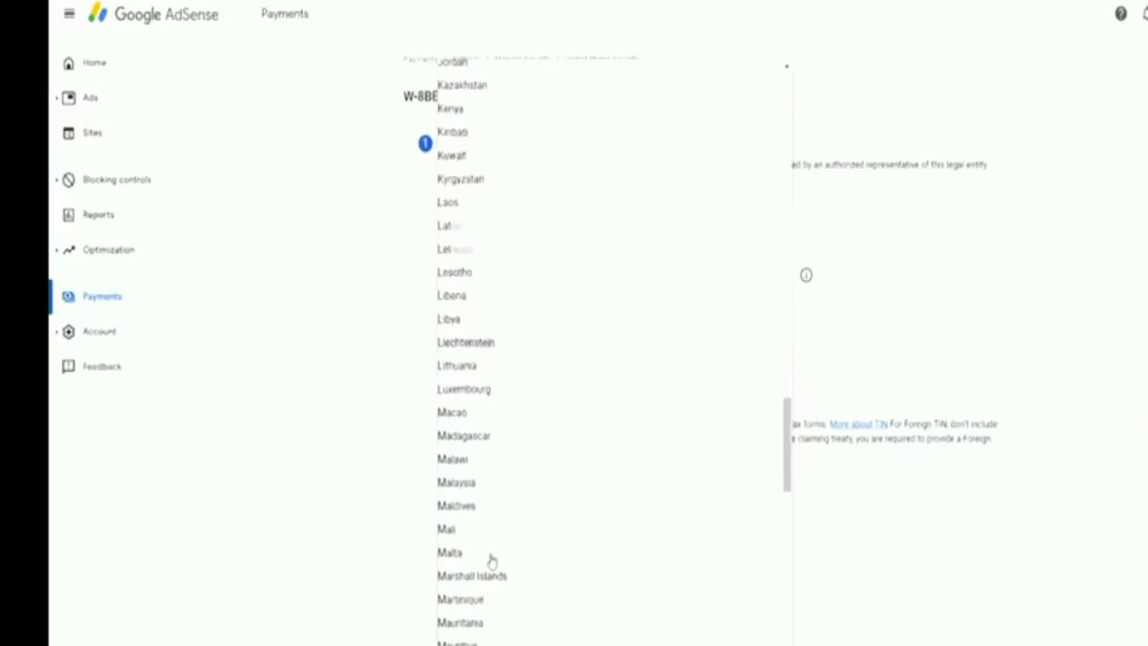
scroll(487, 554, down, 3)
scroll(489, 554, down, 4)
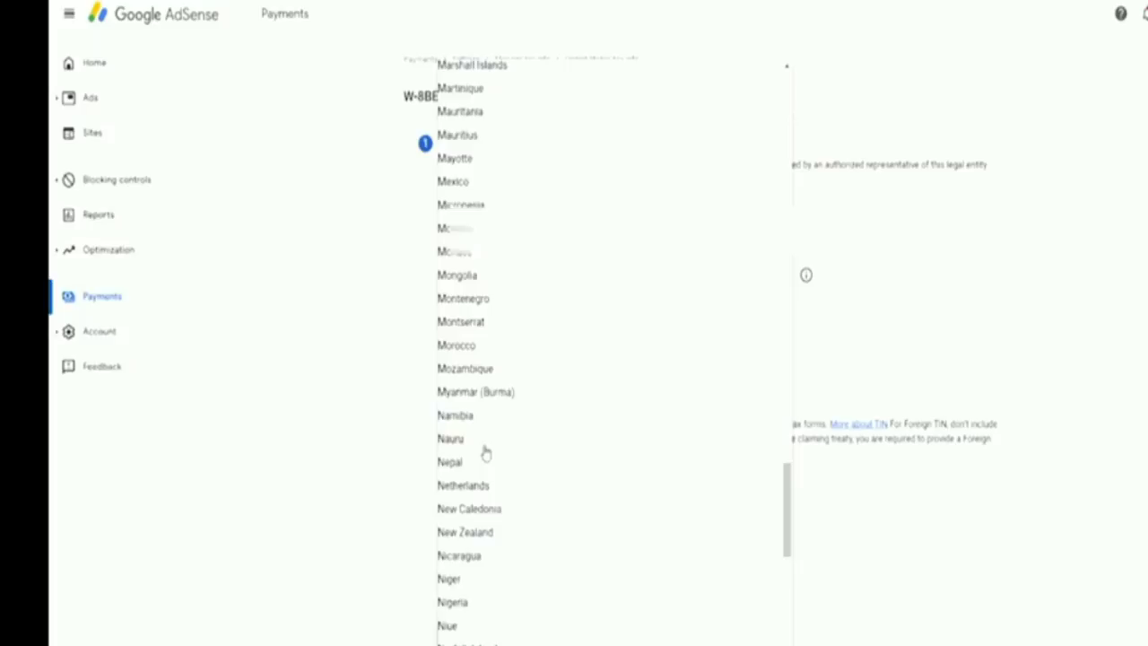
scroll(485, 453, down, 5)
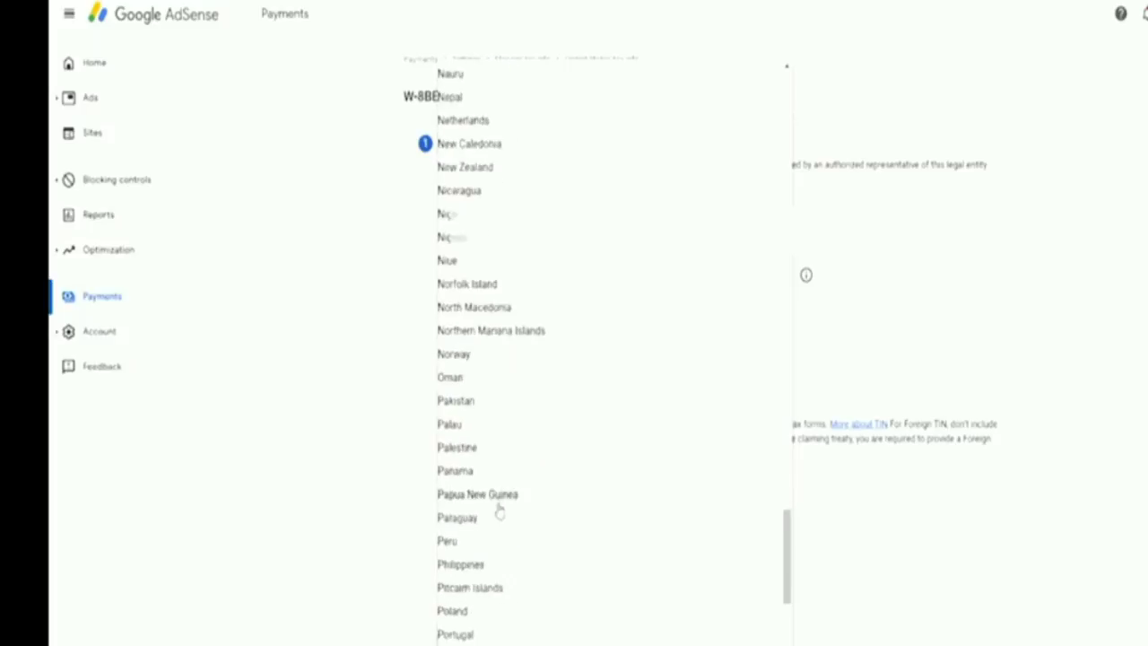
click(461, 566)
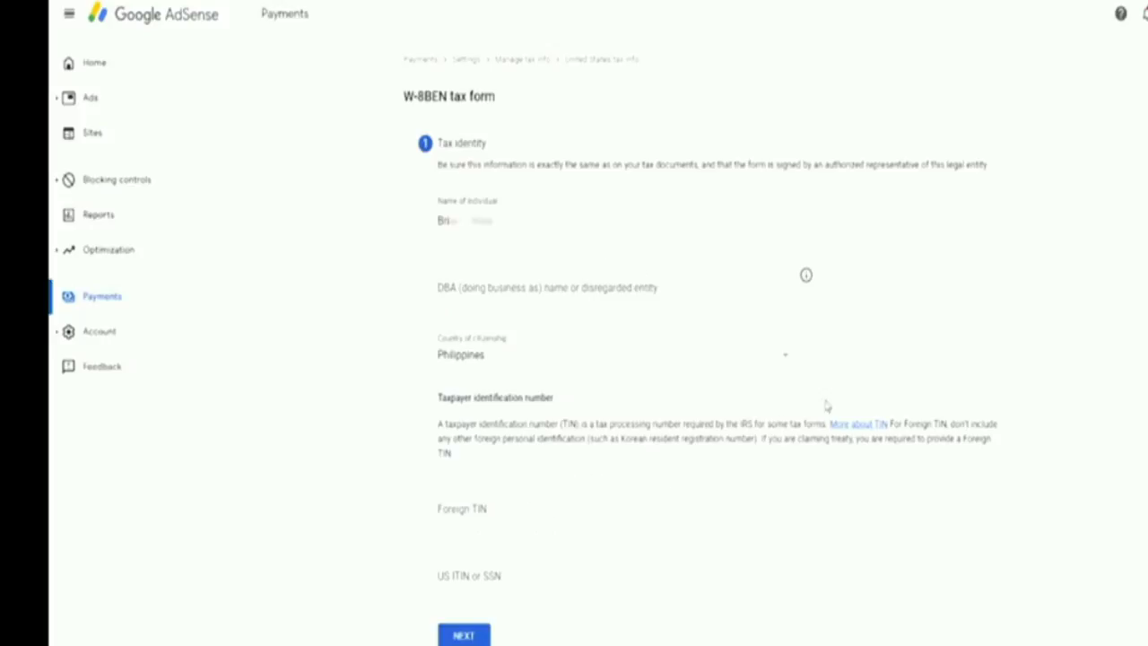
Step: Enter the foreign taxpayer identification number and submit the tax identity section
scroll(816, 408, down, 2)
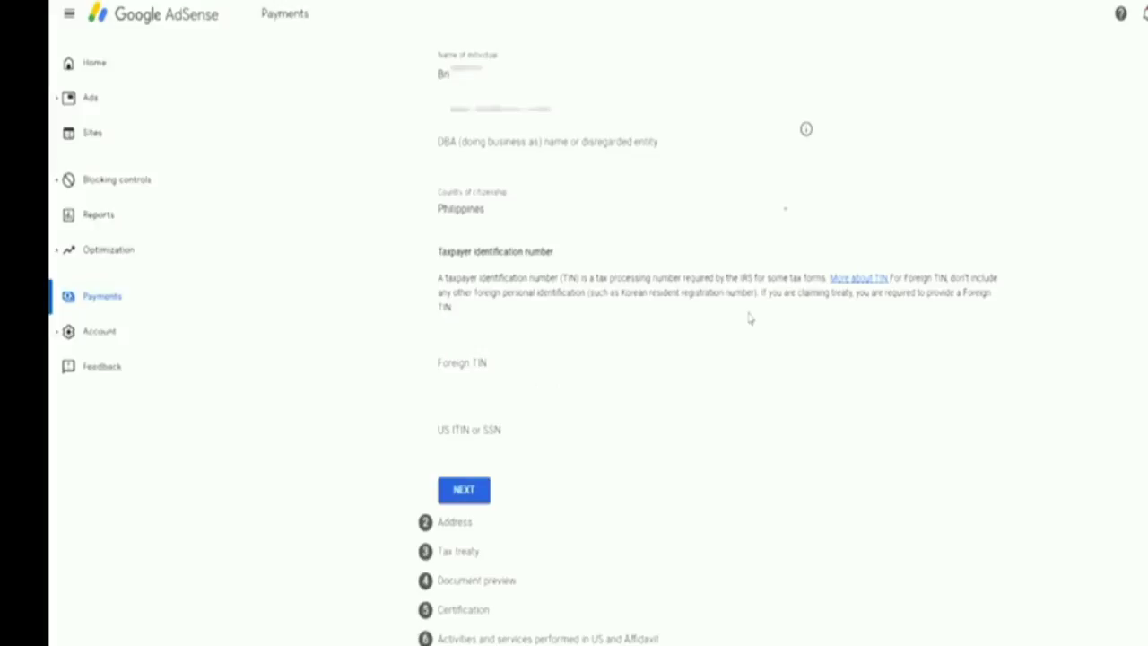
click(449, 367)
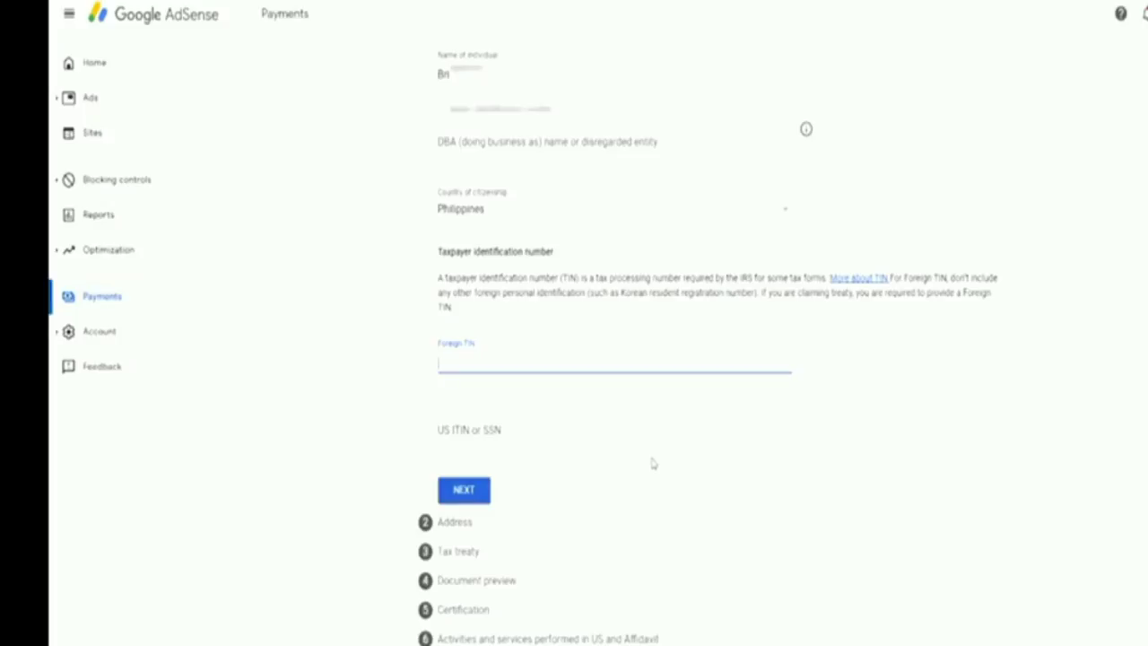
key(ctrl+v)
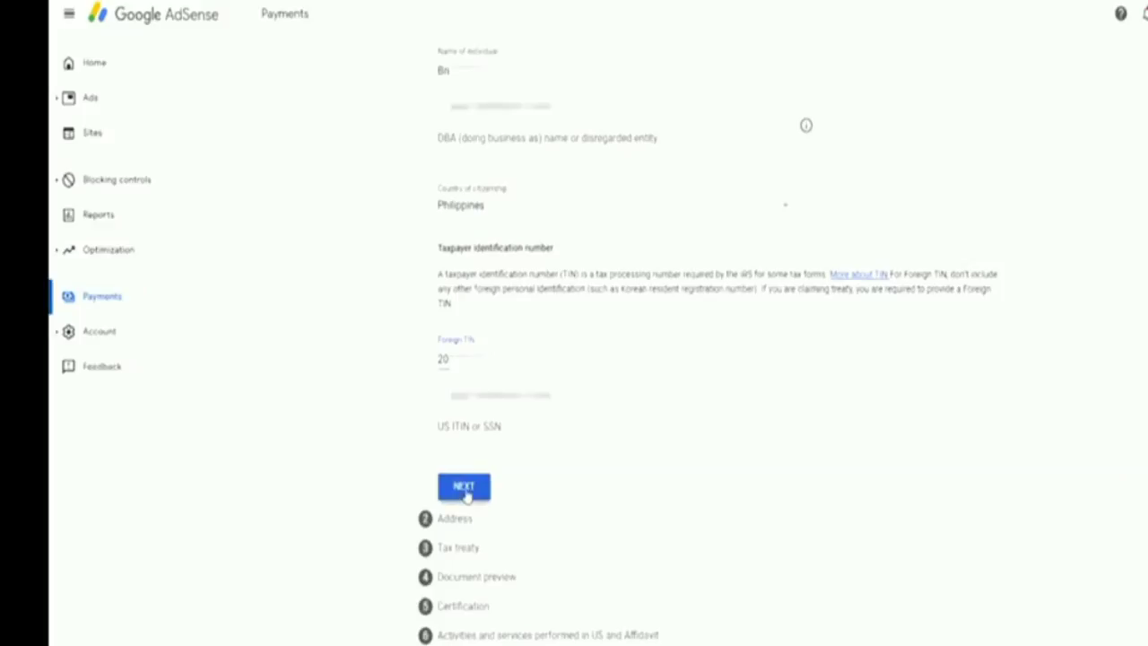
click(465, 486)
Step: Mark the residence as a PO Box or in-care-of address, complete the permanent address with the same mailing address, and submit the section
scroll(966, 439, down, 6)
scroll(712, 367, up, 3)
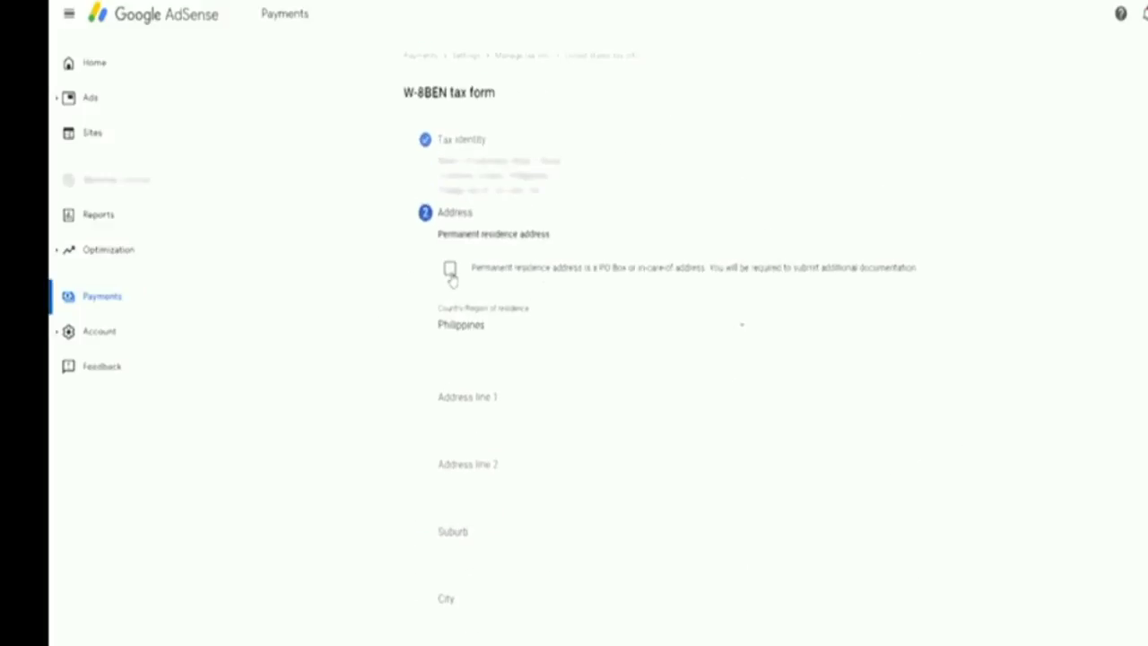
click(450, 271)
scroll(871, 429, down, 1)
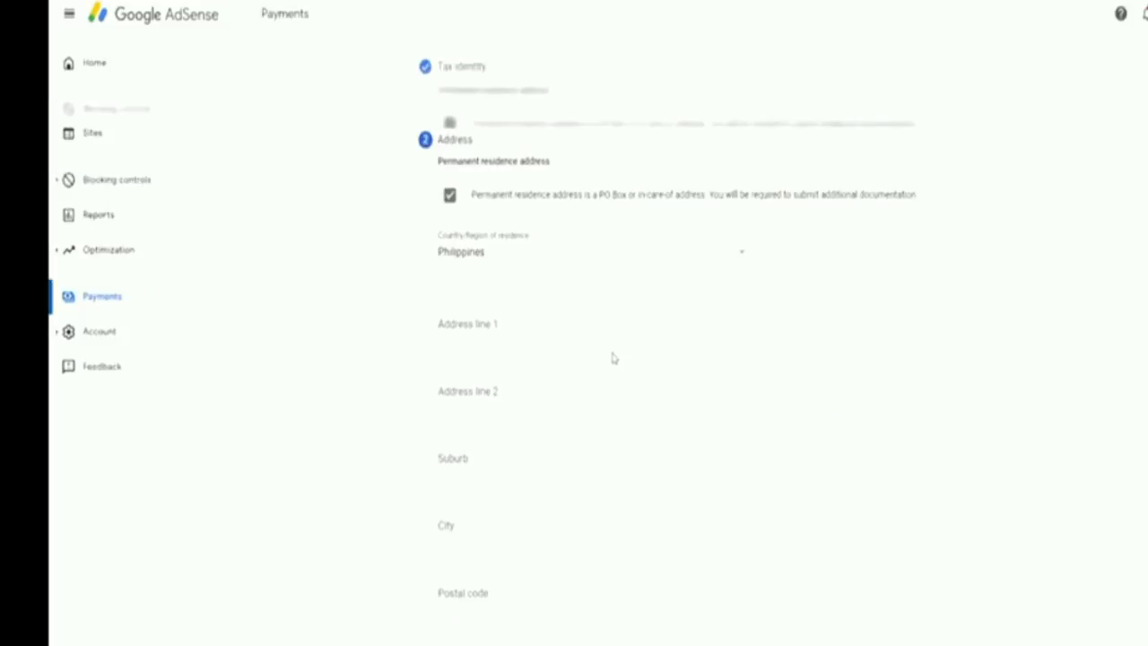
scroll(619, 356, down, 1)
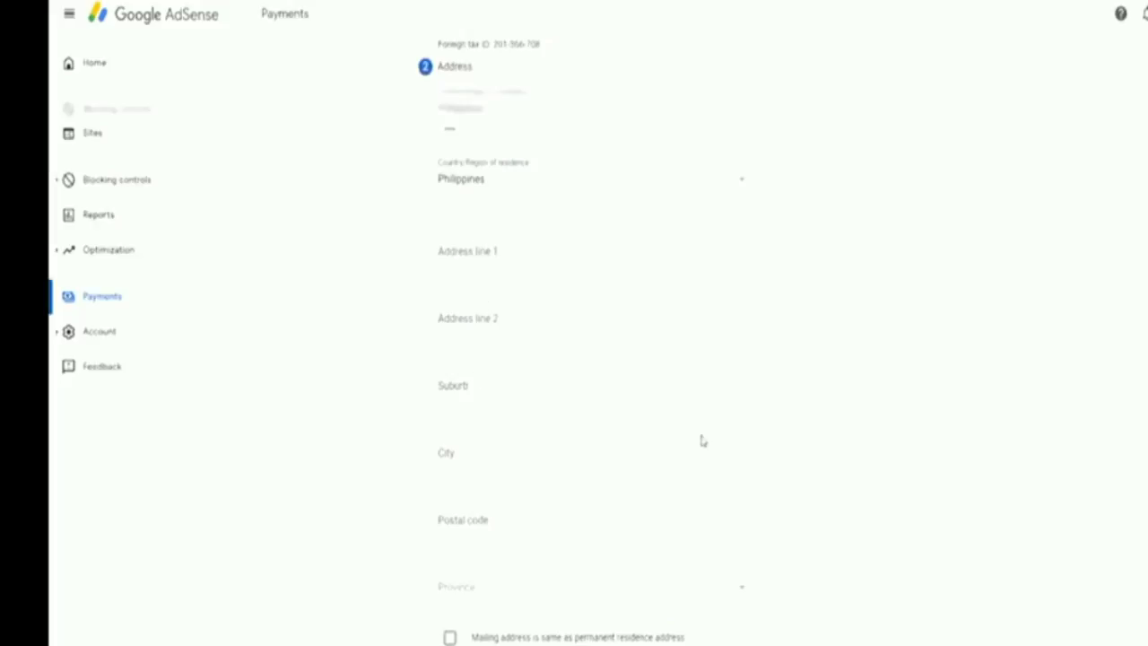
scroll(638, 413, down, 1)
click(456, 375)
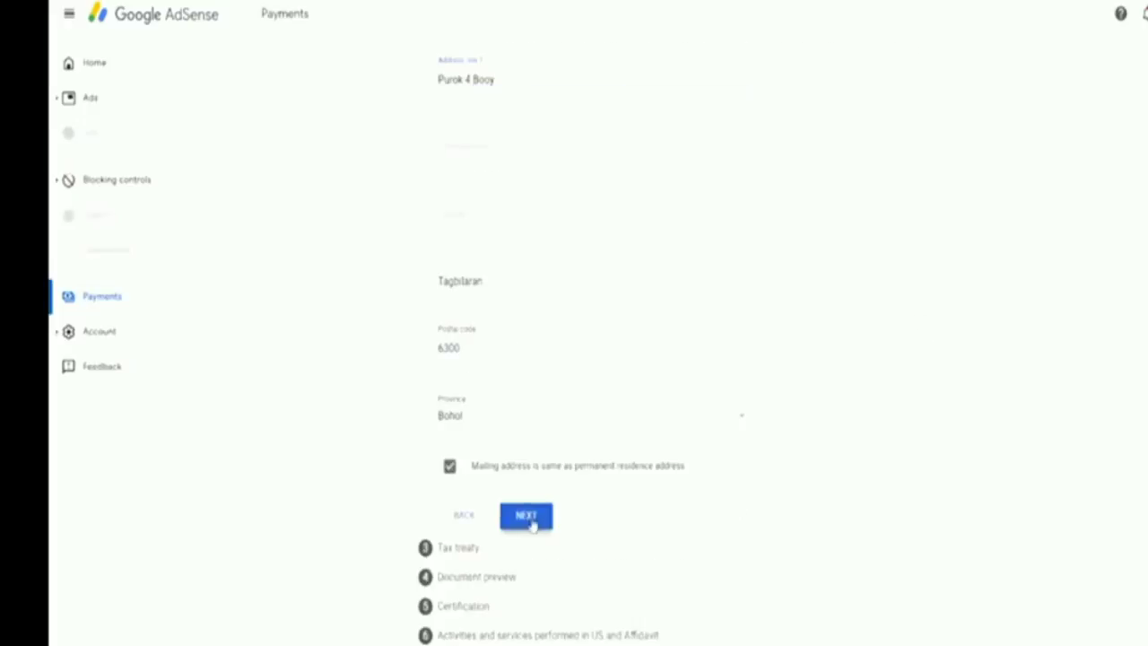
click(526, 515)
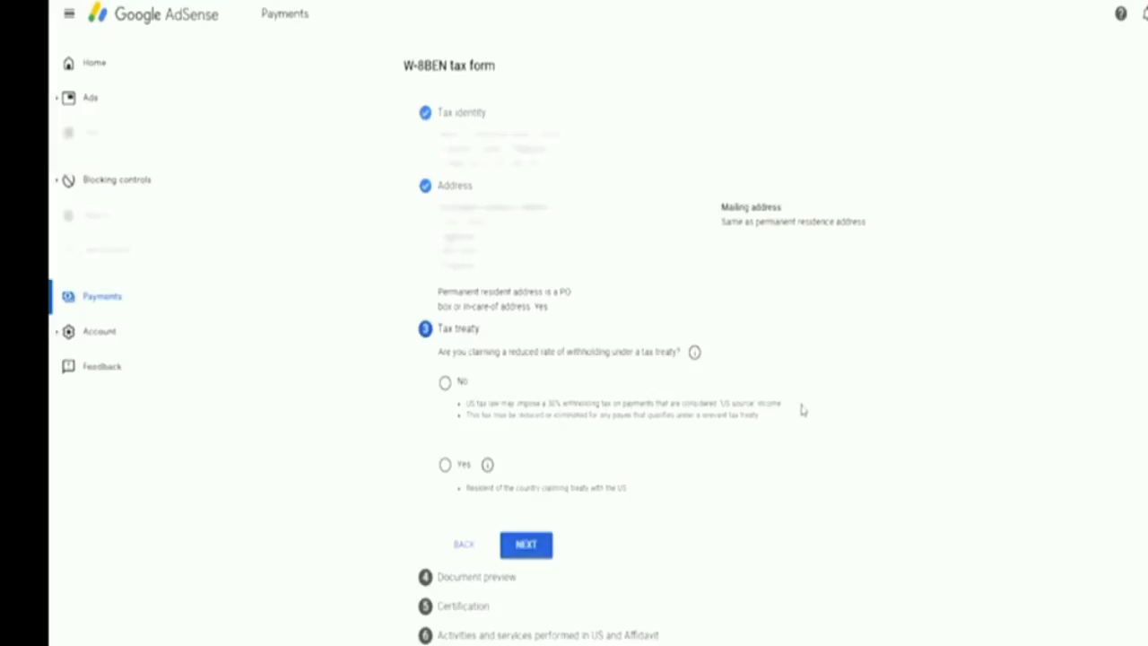
Step: Claim a reduced withholding rate under a tax treaty as a resident of the Philippines
click(445, 472)
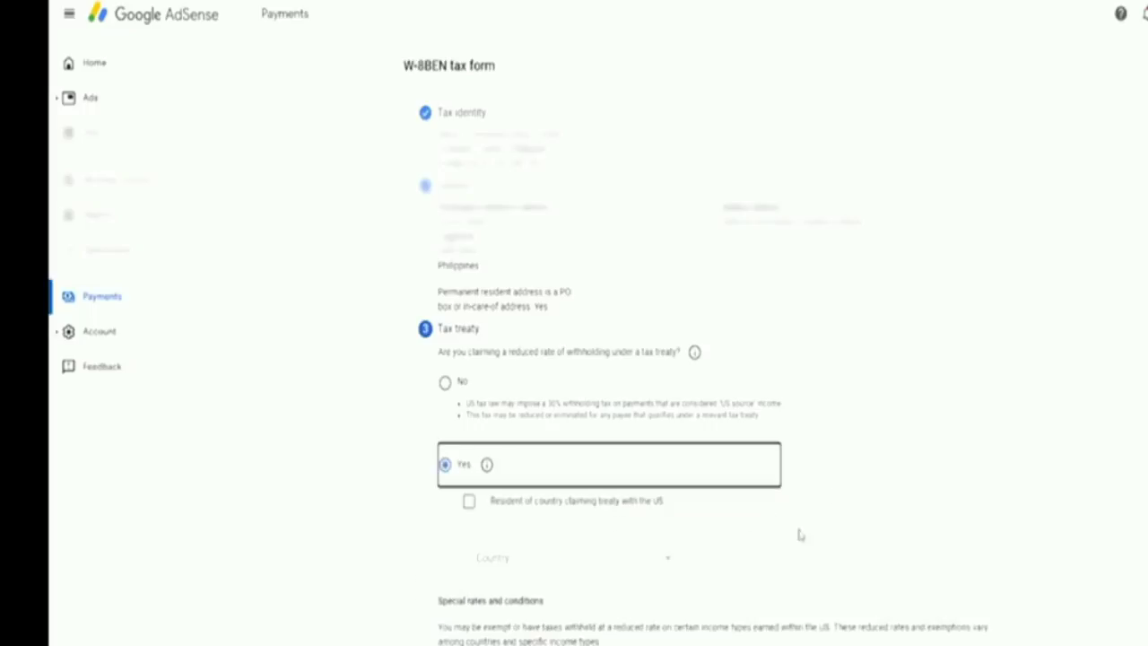
scroll(874, 494, down, 2)
click(470, 358)
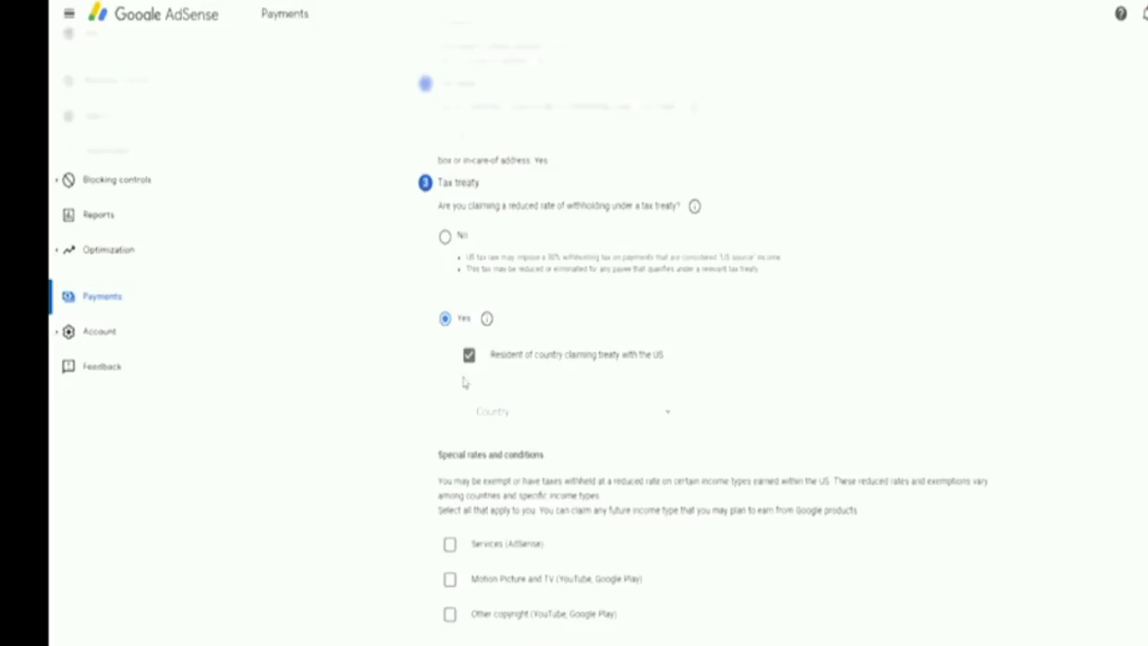
click(668, 420)
scroll(634, 469, down, 10)
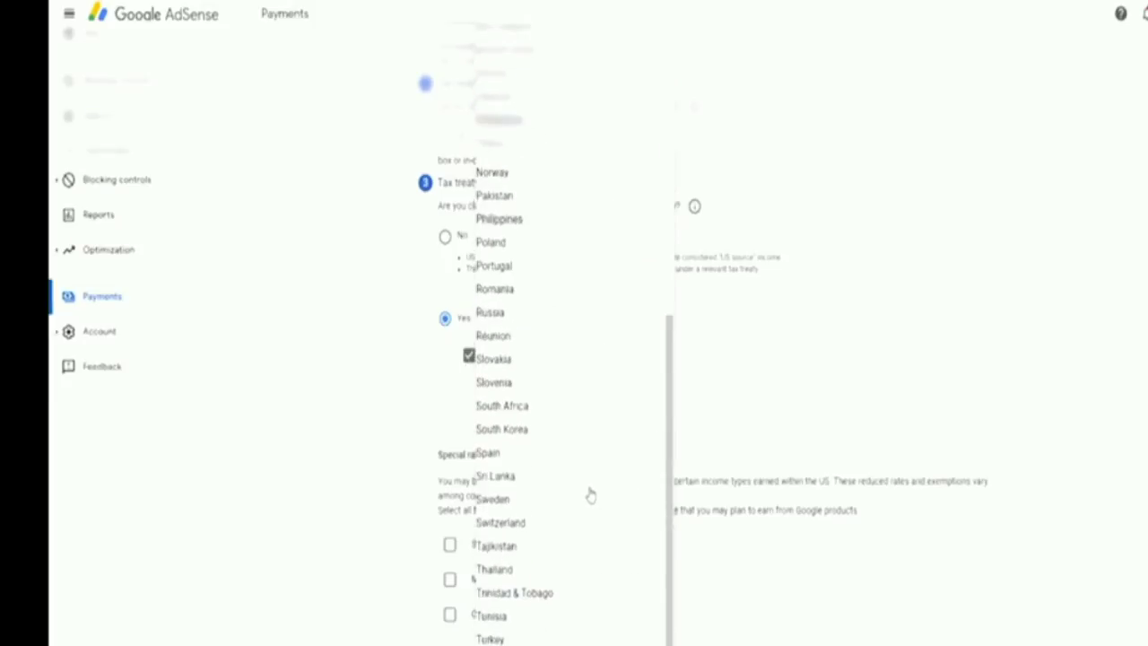
click(499, 220)
Step: Claim the Services (AdSense) income type under Article 8 and paragraph 1 at 0% (reduced rate), accepting its treaty residency statement
scroll(796, 433, down, 1)
scroll(797, 433, down, 2)
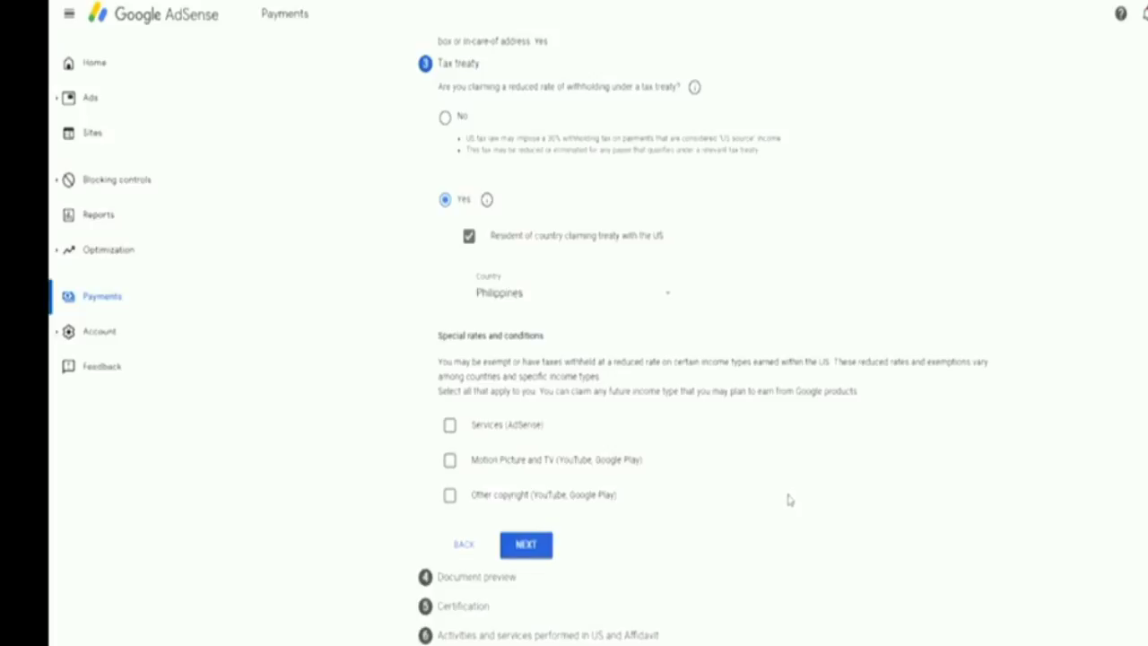
click(450, 426)
scroll(625, 511, down, 2)
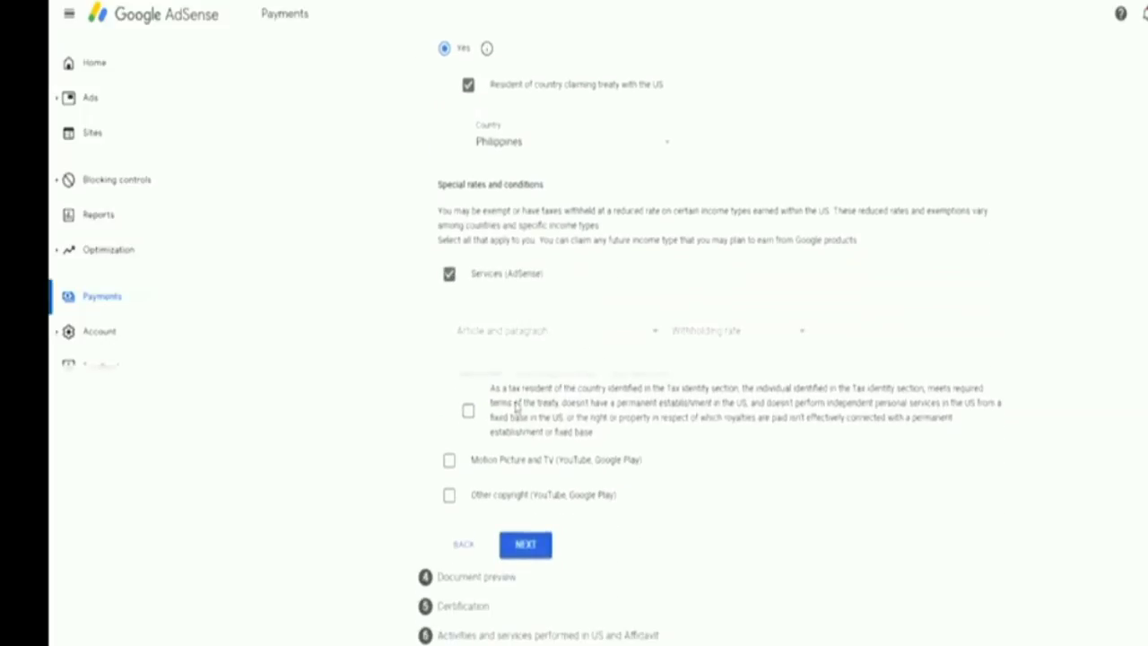
click(468, 410)
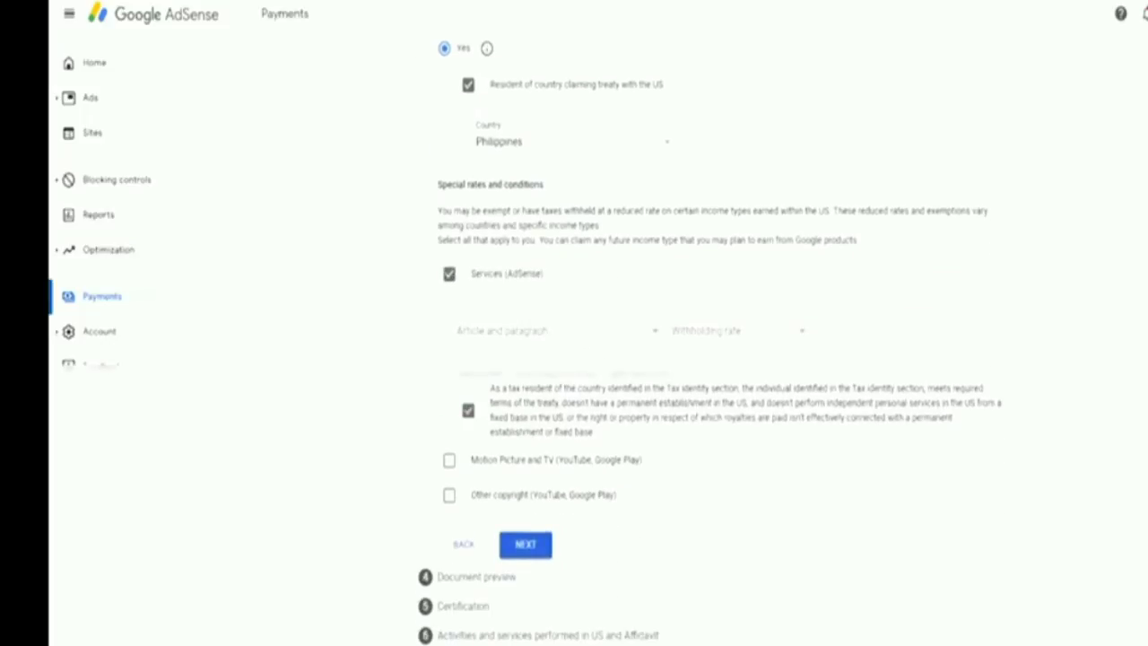
click(654, 332)
click(516, 356)
click(799, 334)
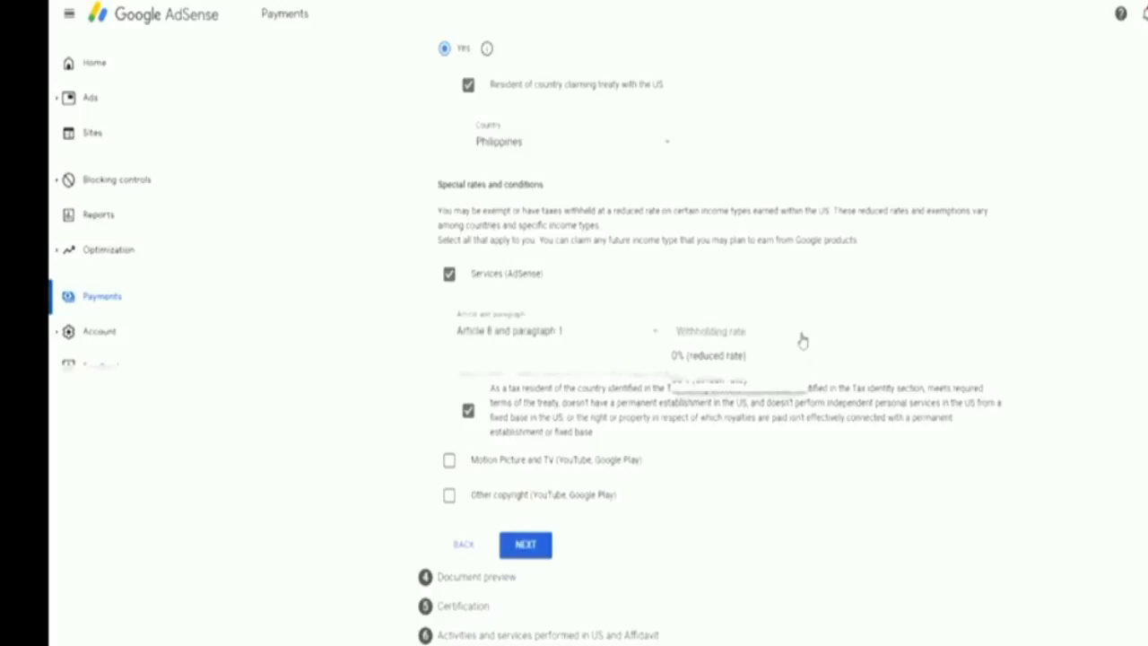
click(711, 356)
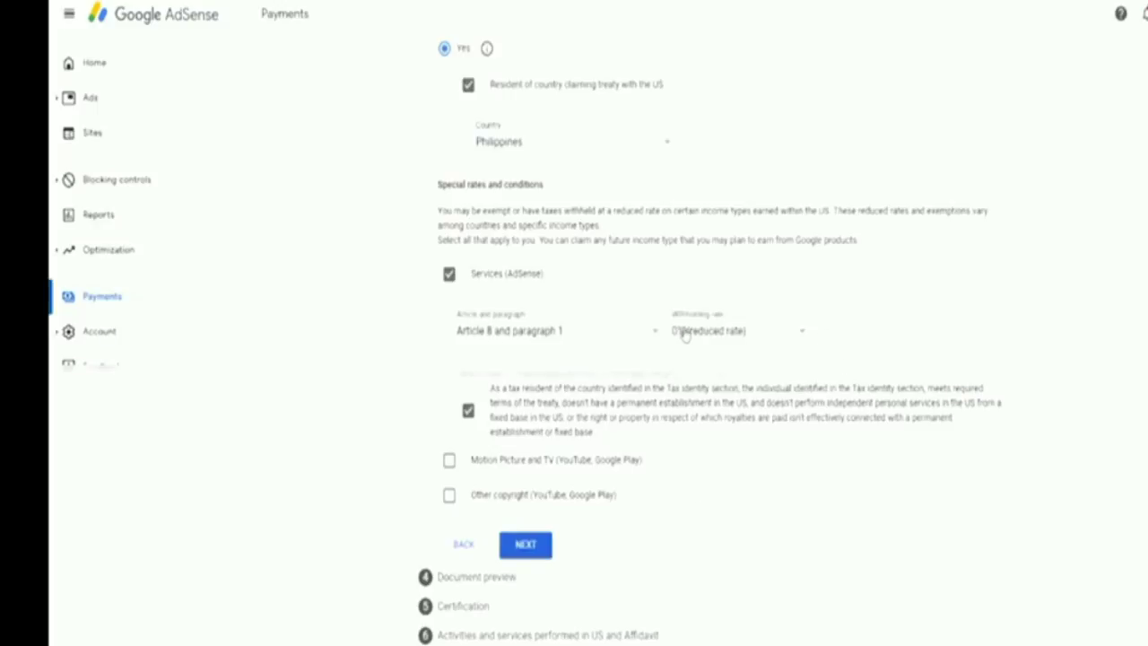
Step: Claim the Motion Picture and TV income type under Article 13 and paragraph 2A at 15% (reduced rate), accepting its residency statement
click(449, 462)
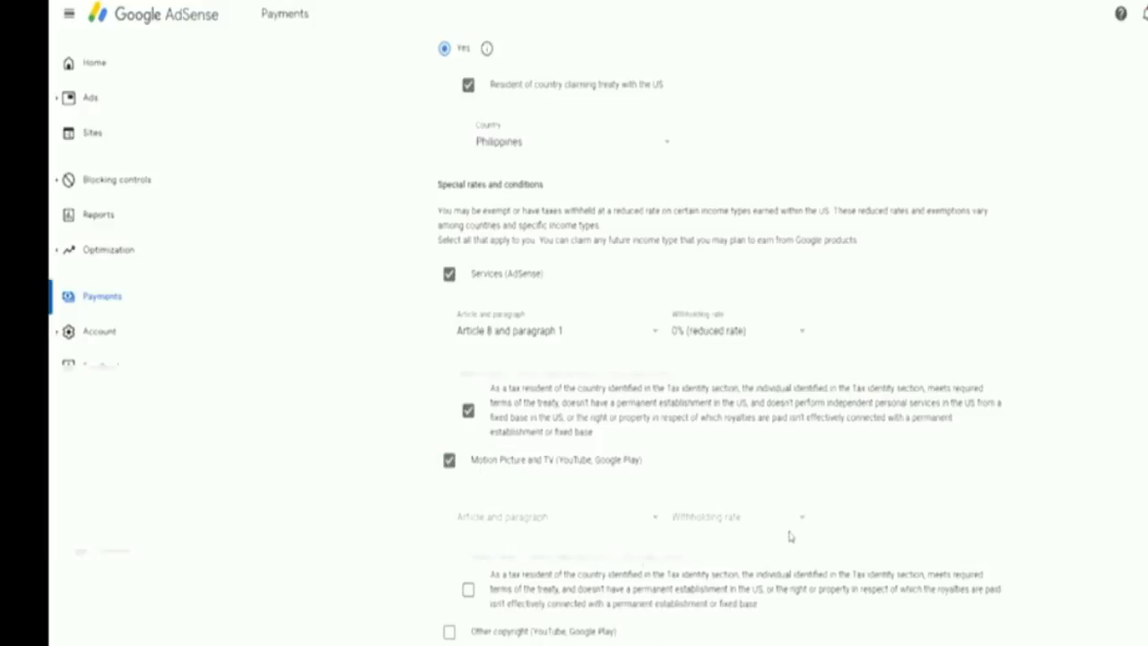
click(659, 524)
click(644, 527)
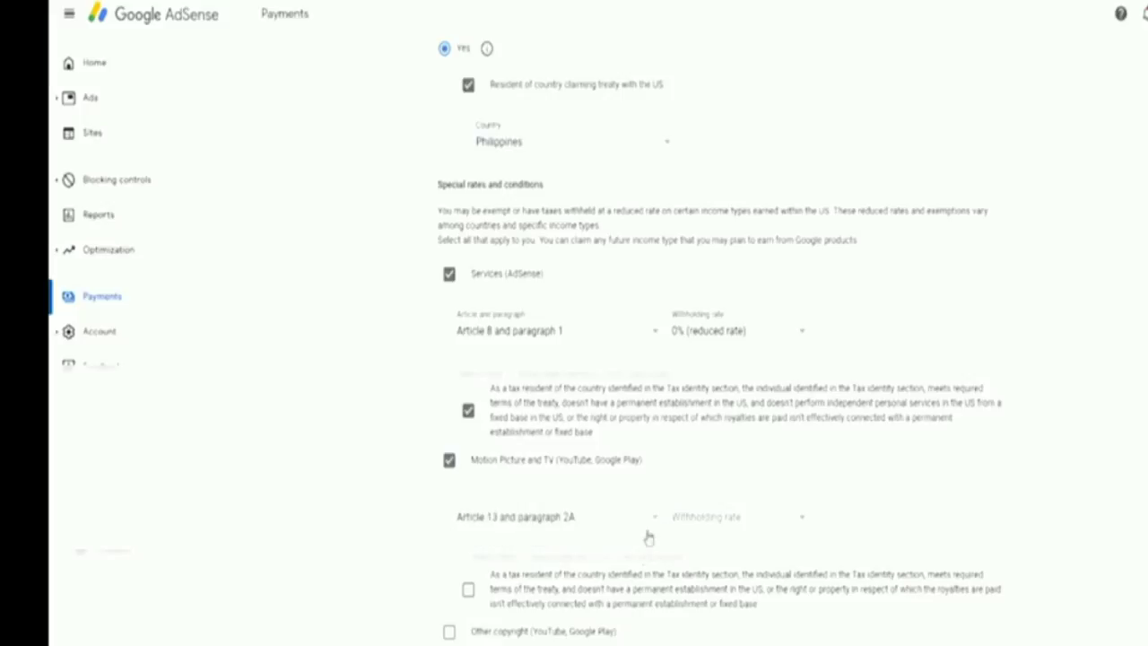
click(798, 522)
click(699, 542)
scroll(725, 531, down, 2)
click(468, 453)
Step: Claim Other copyright income under Article 13 and paragraph 2A at 15% (reduced rate), accept its residency statement, and submit the treaty section
click(450, 496)
scroll(599, 434, down, 2)
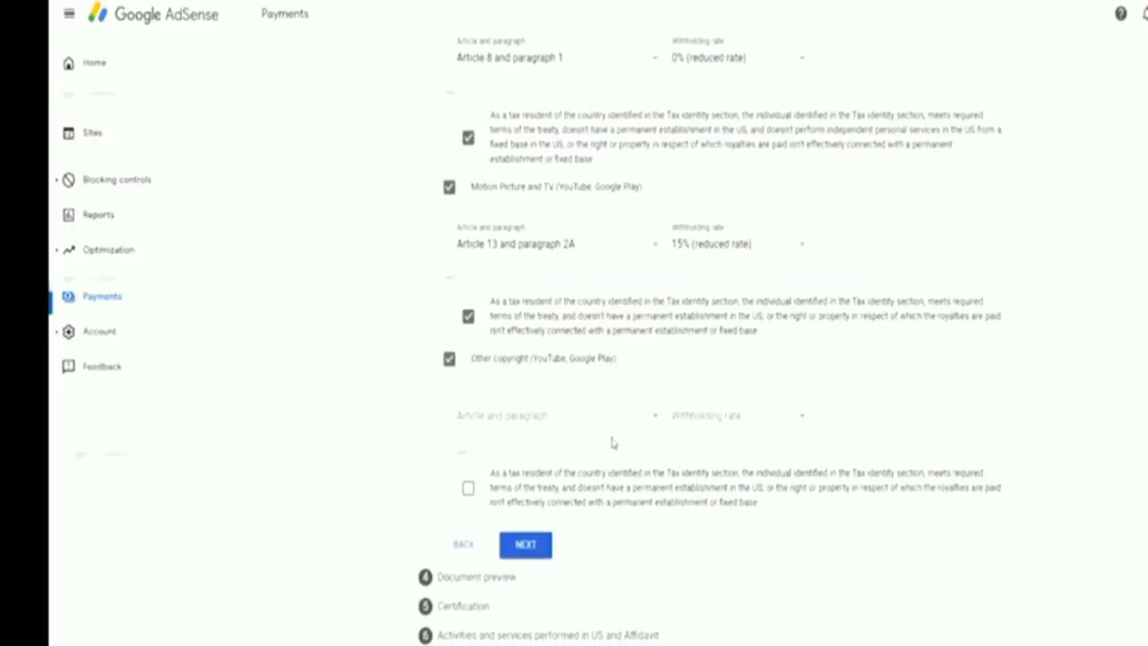
click(650, 428)
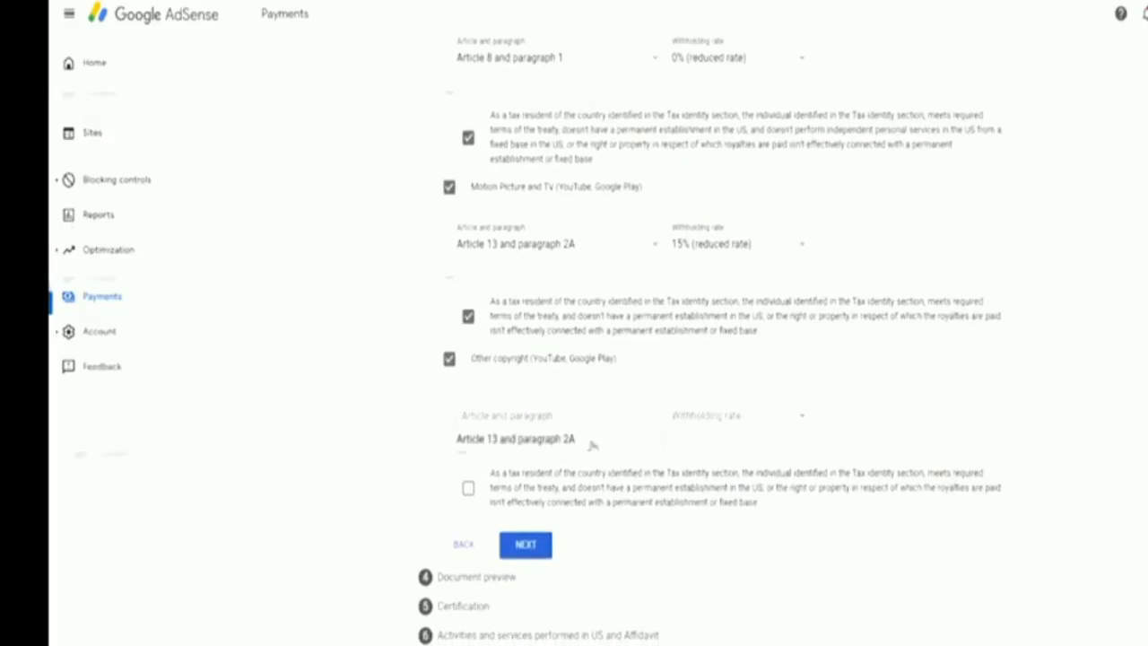
click(793, 418)
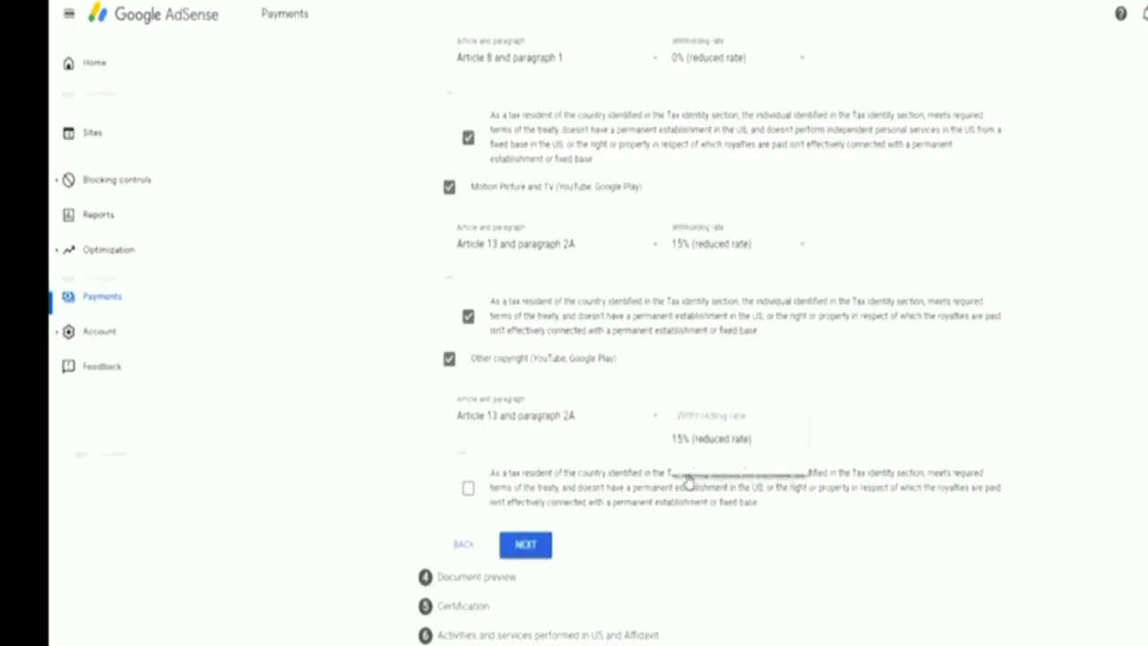
click(722, 436)
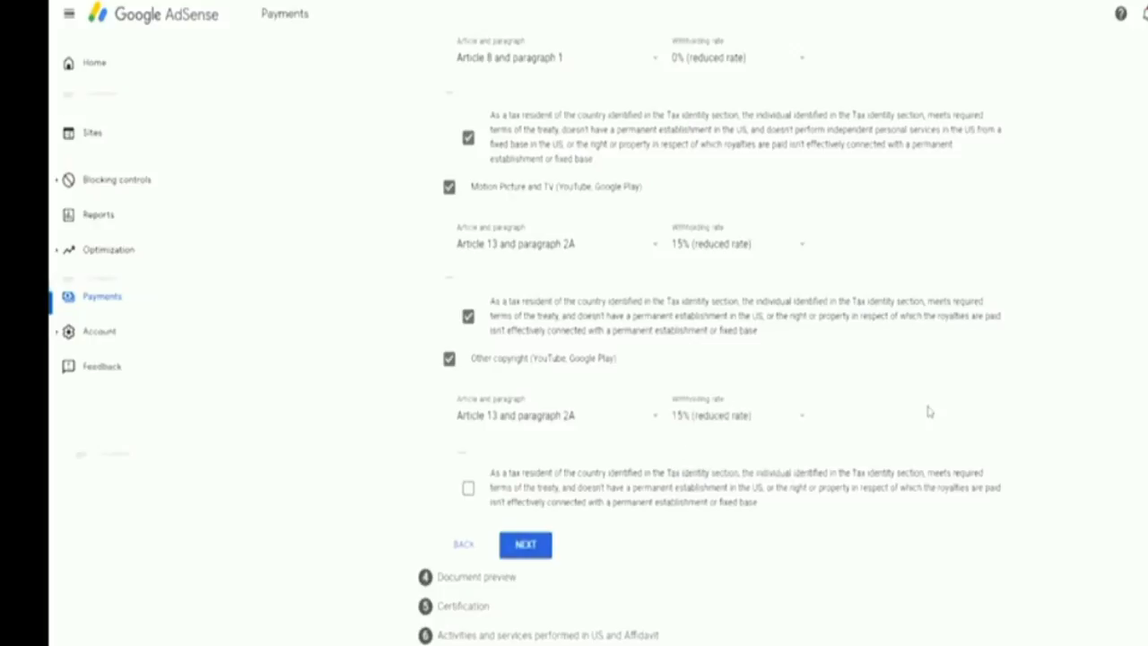
click(469, 490)
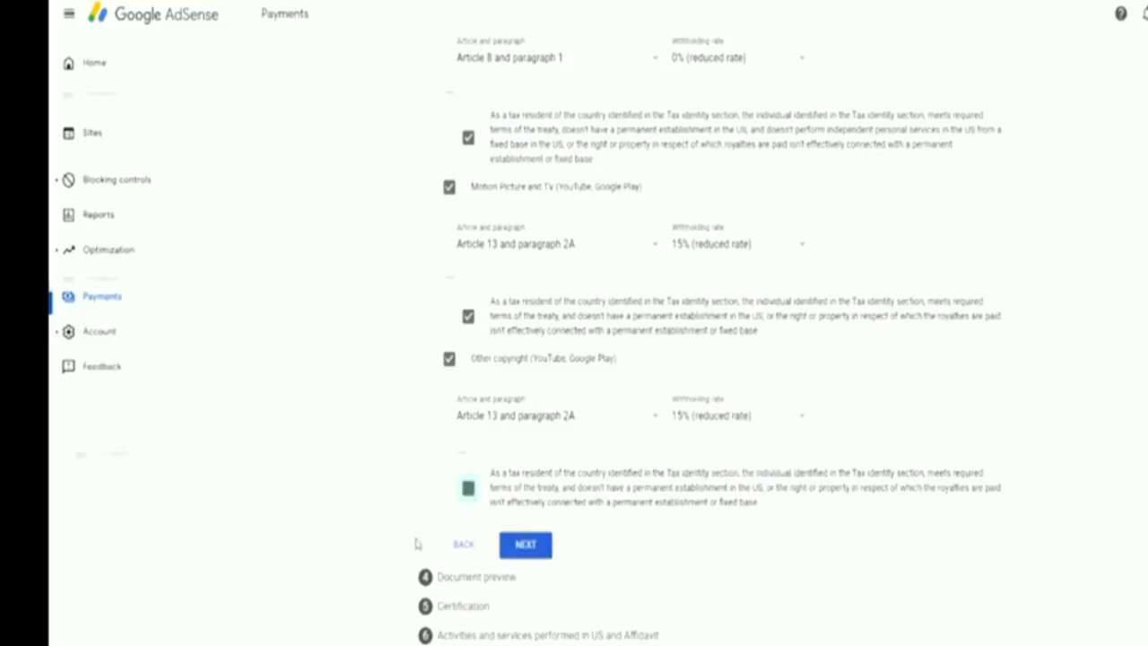
click(535, 551)
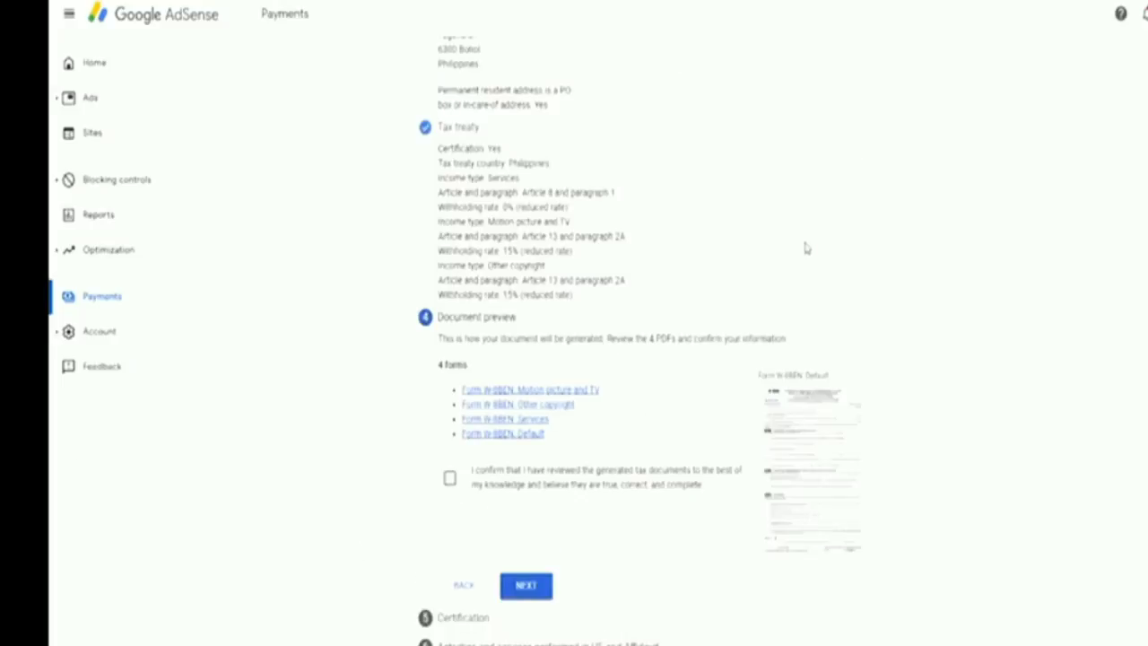
Step: Review the tax summary, confirm that the generated W-8BEN documents are true, correct and complete, and continue to the certification
scroll(807, 251, up, 3)
scroll(676, 272, down, 3)
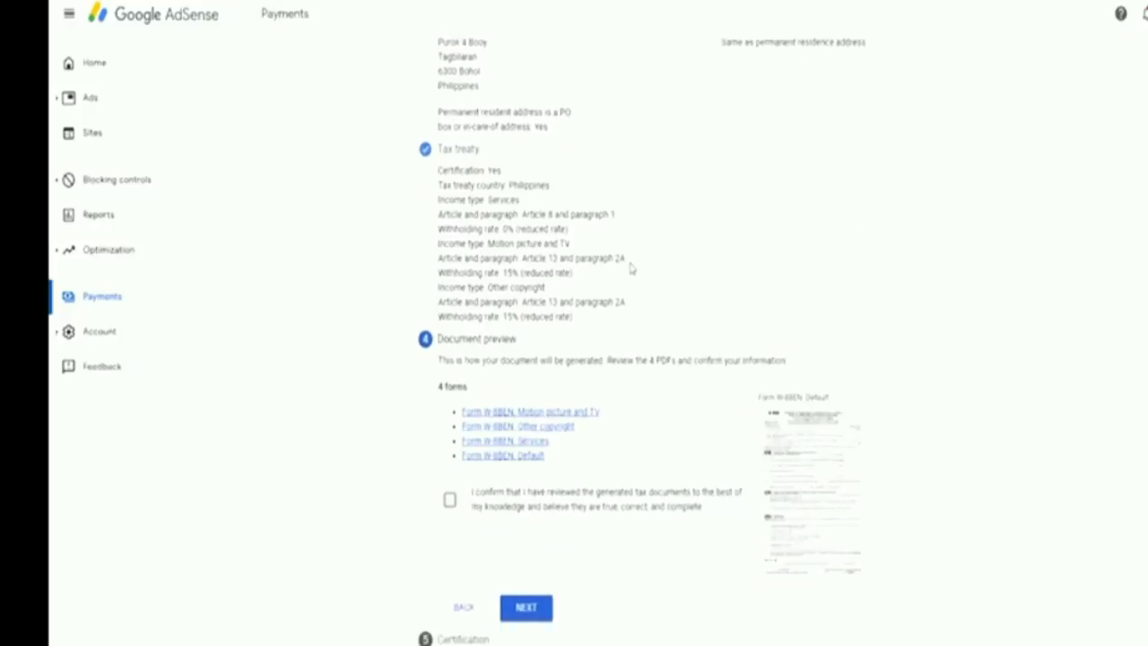
click(450, 469)
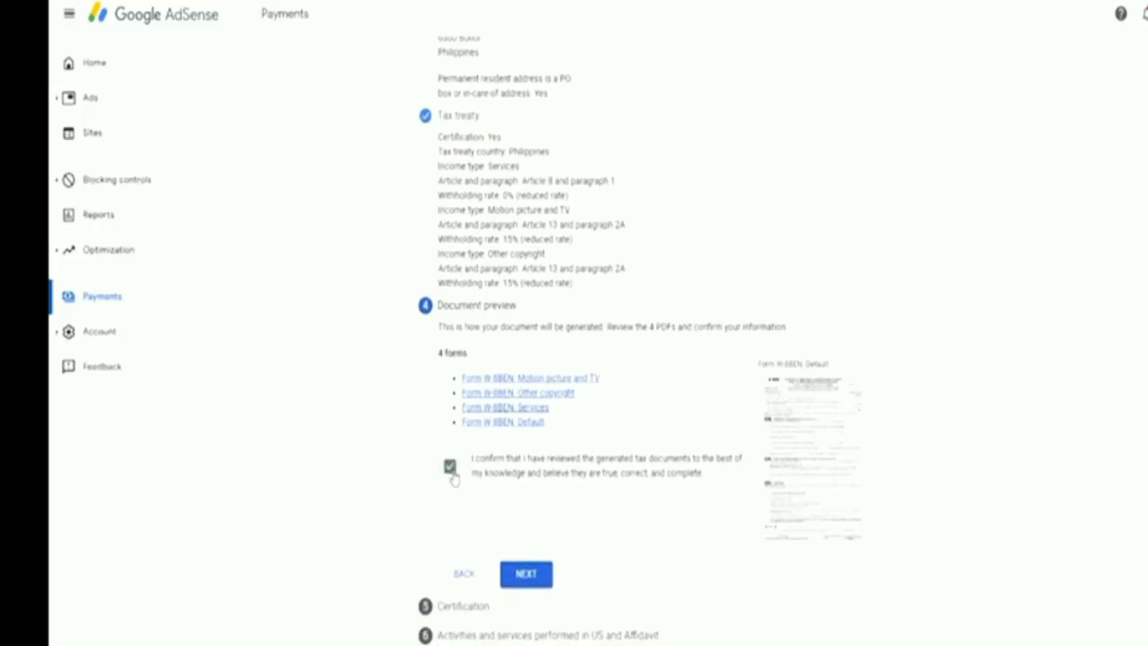
click(533, 576)
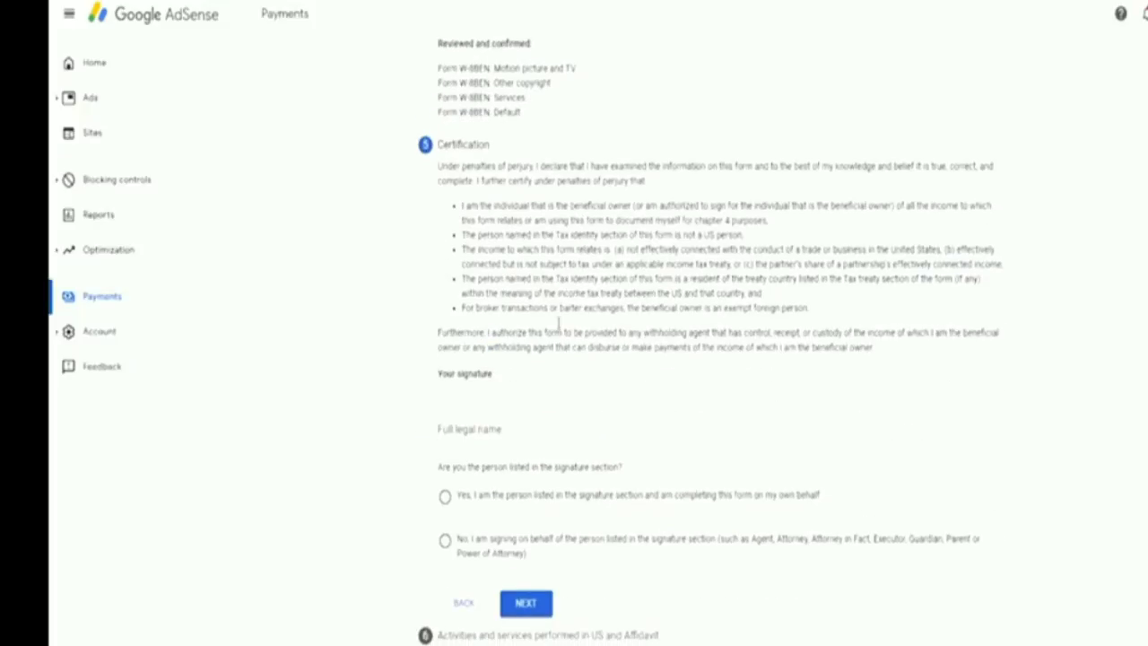
Step: Sign the certification with the signer's full legal name, declare completing the form on one's own behalf, and continue
click(478, 428)
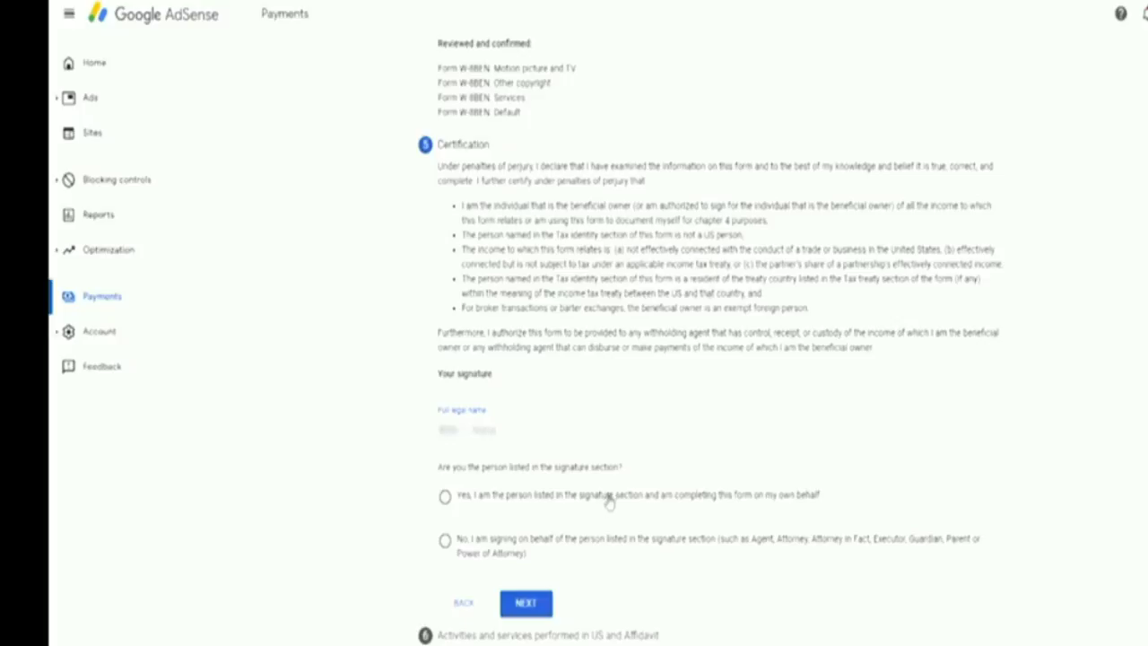
click(445, 496)
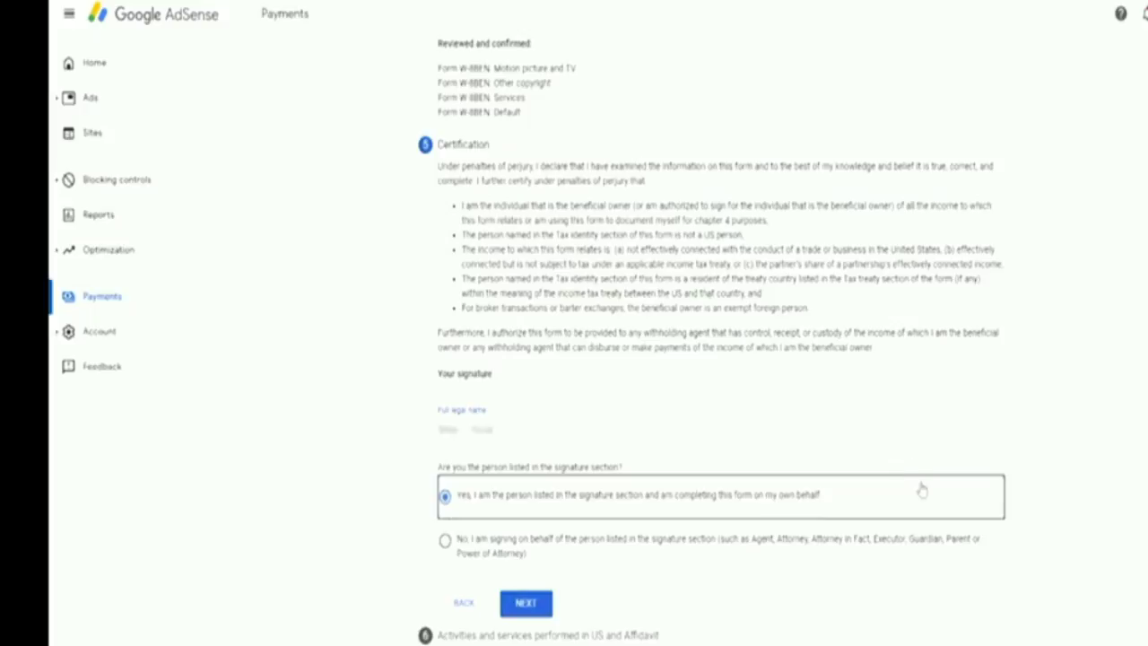
click(537, 608)
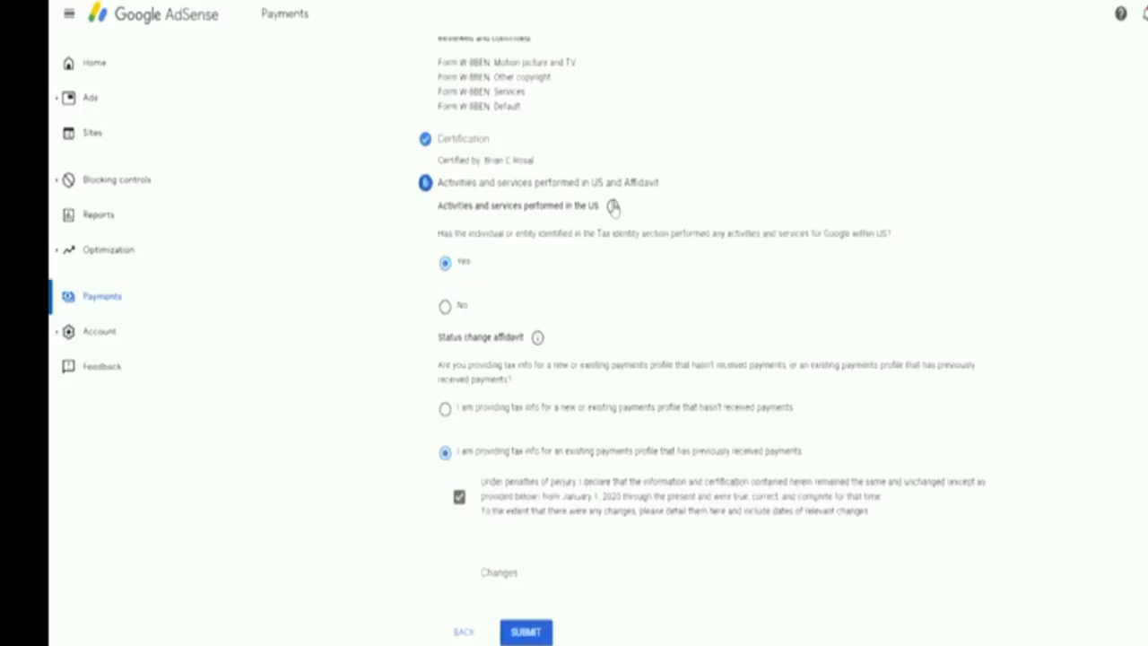
Step: Consult the help information about activities and services performed in the US
click(613, 207)
scroll(771, 275, up, 3)
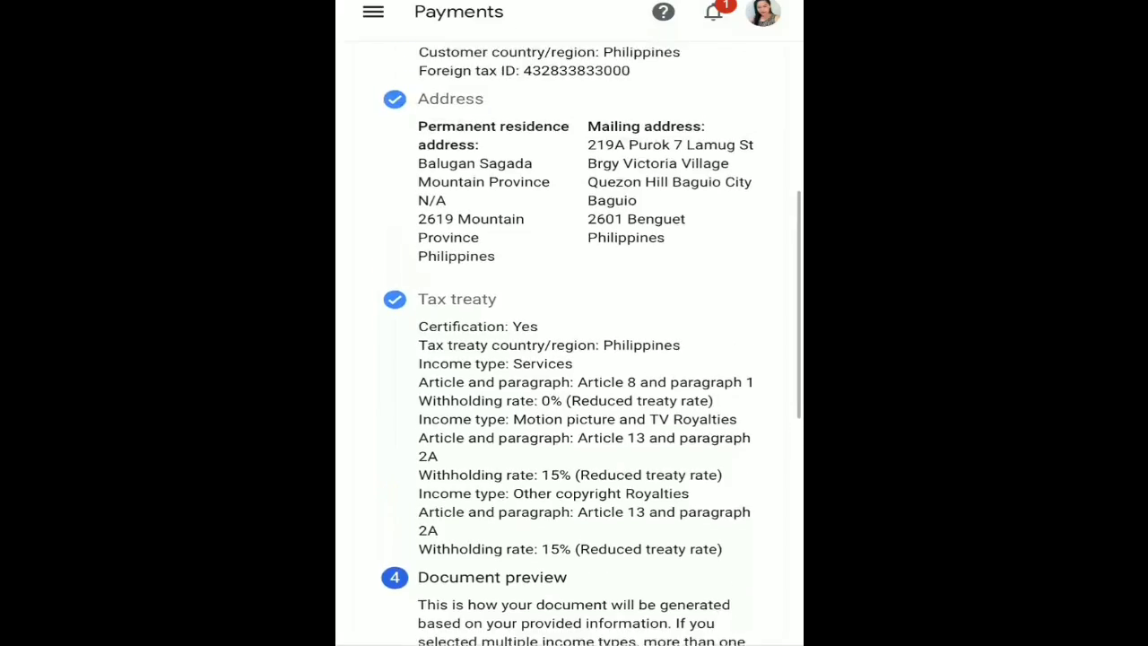
Step: Review the completed address and tax treaty sections of the second form, through to the document preview
scroll(574, 341, up, 3)
scroll(574, 359, down, 4)
scroll(574, 359, down, 1)
scroll(574, 359, down, 2)
scroll(574, 359, down, 2)
scroll(574, 359, down, 2)
scroll(574, 359, down, 2)
scroll(574, 359, down, 2)
scroll(574, 359, down, 2)
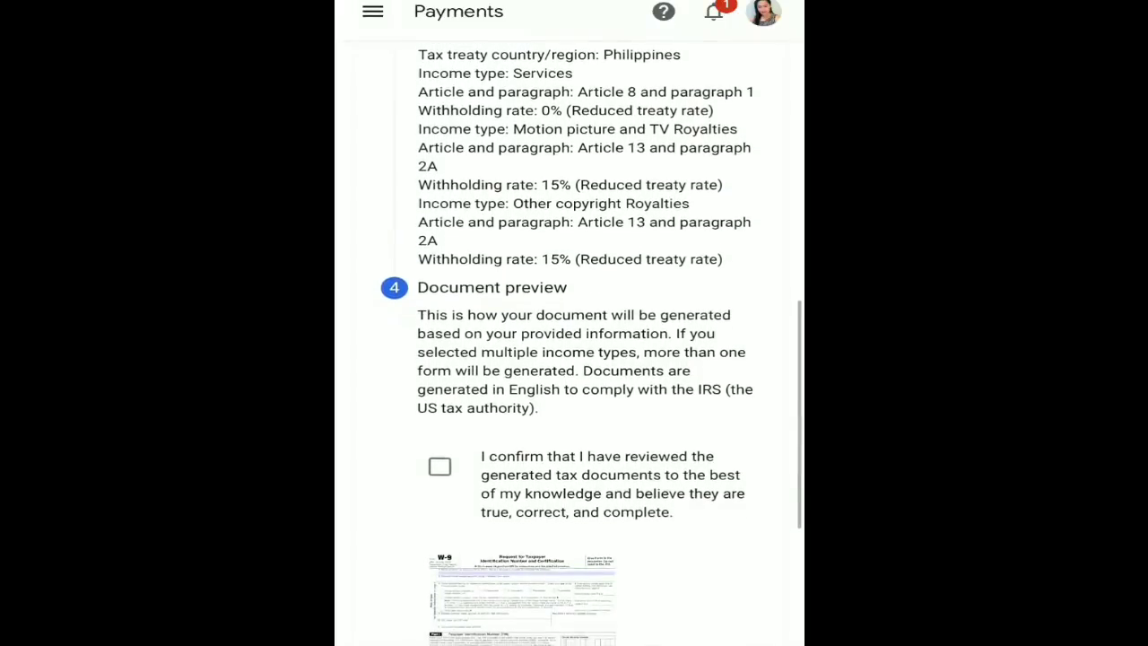
scroll(574, 359, down, 1)
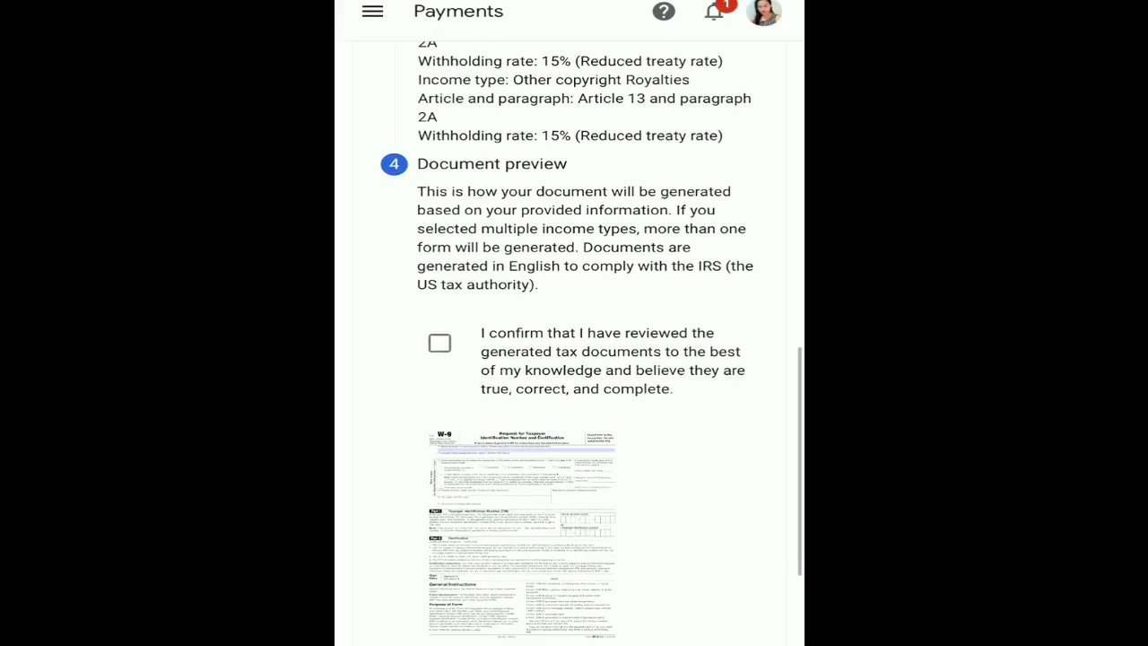
scroll(569, 323, down, 2)
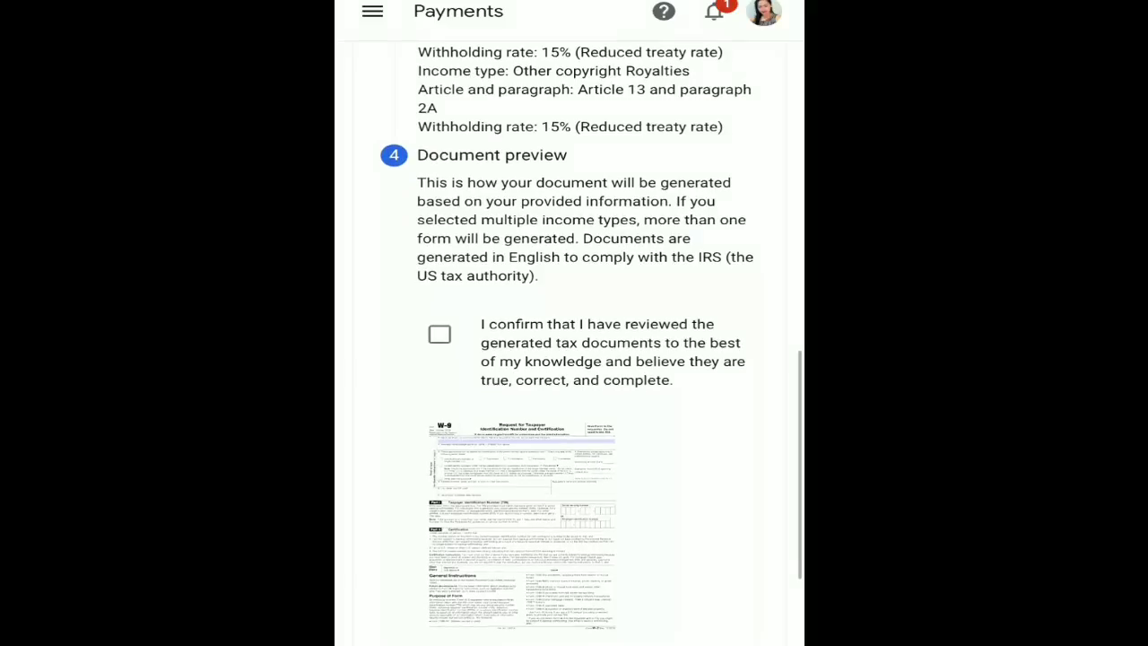
Step: Confirm that the generated tax documents have been reviewed, recheck the tax treaty claims, and continue to the certification
scroll(569, 323, down, 1)
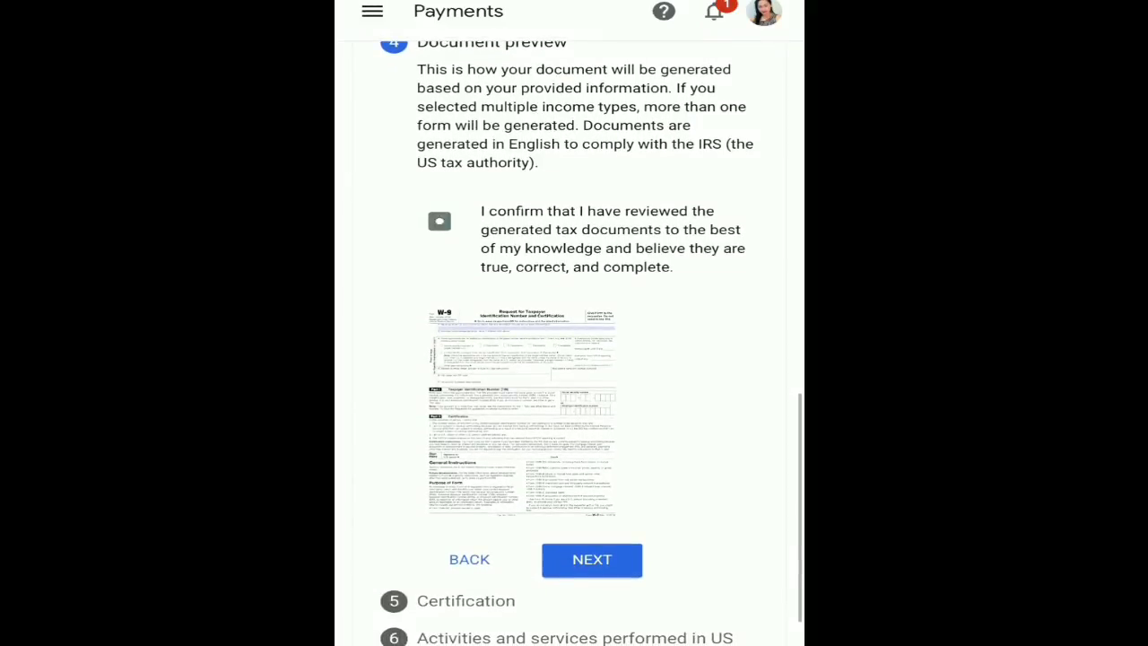
scroll(570, 323, down, 3)
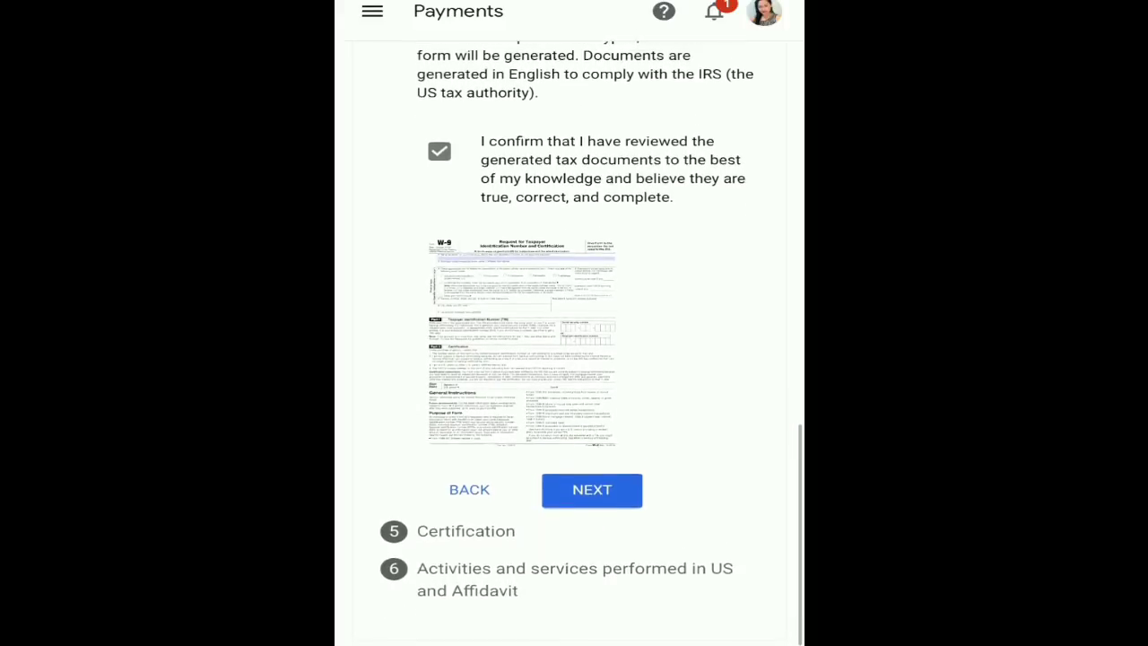
scroll(569, 323, up, 10)
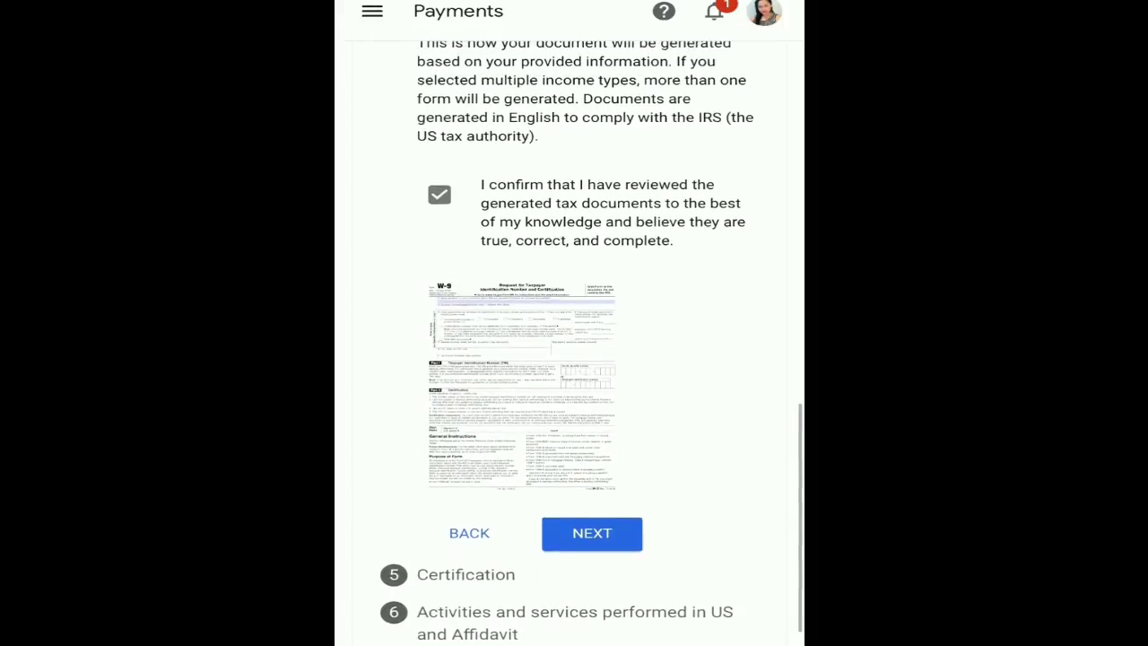
scroll(569, 323, up, 3)
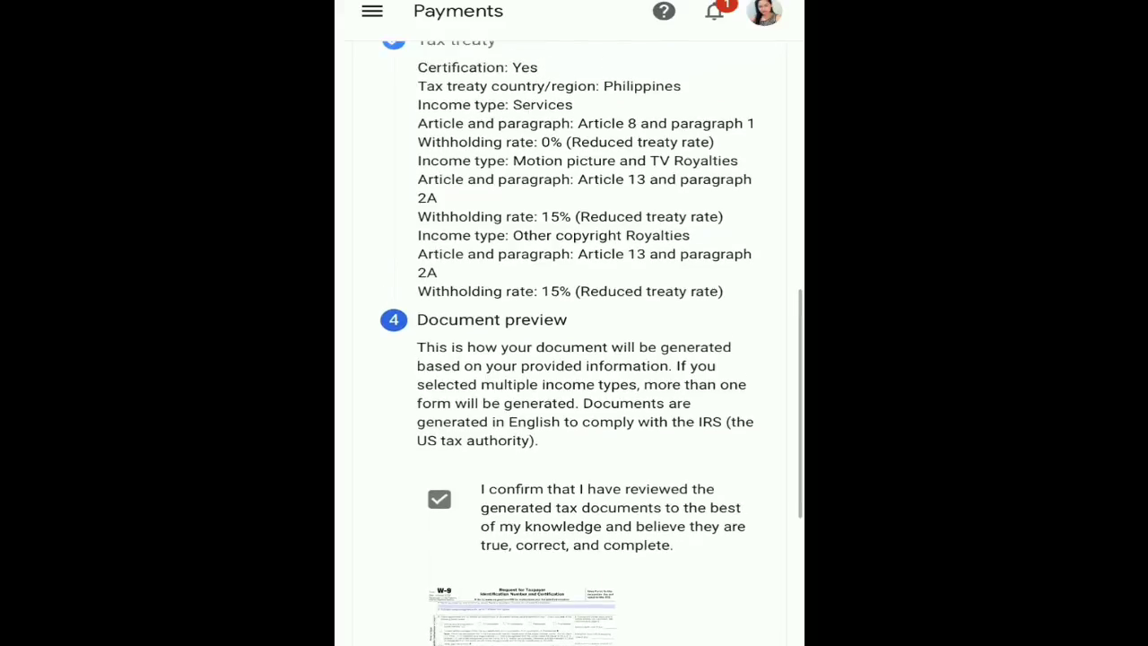
scroll(569, 323, up, 1)
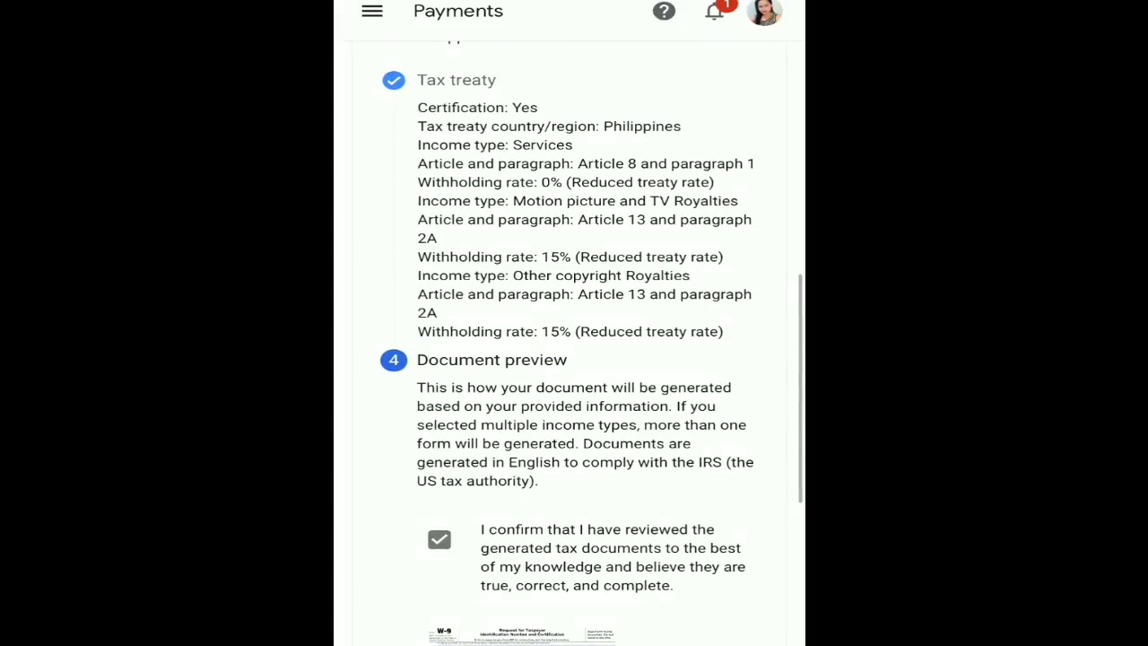
scroll(570, 323, down, 1)
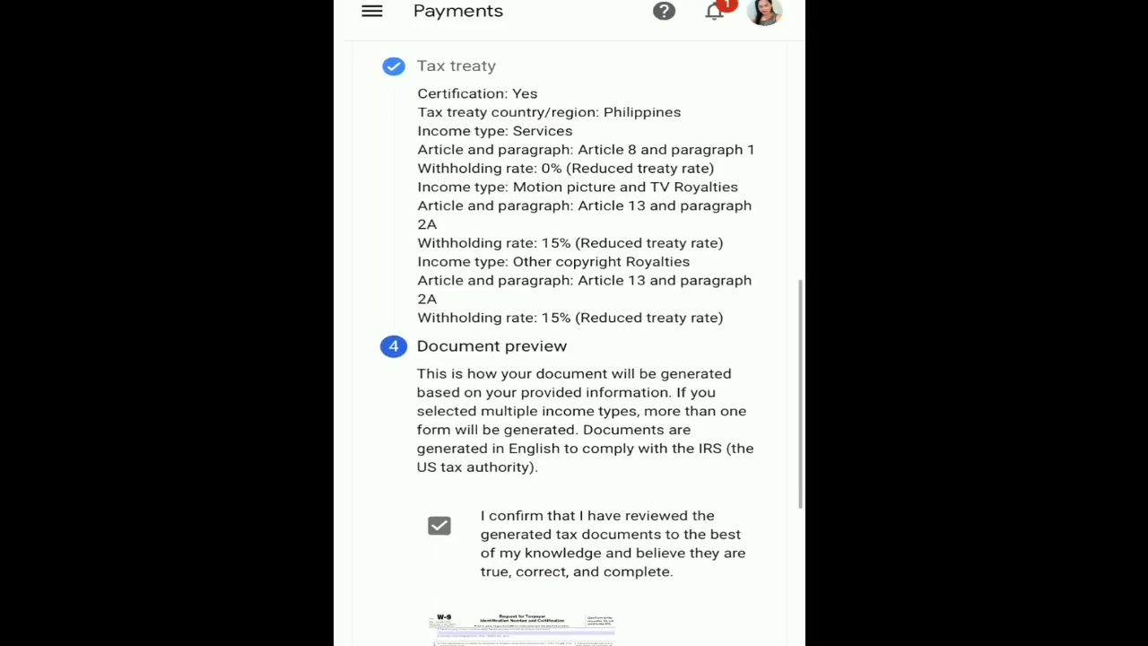
scroll(570, 323, down, 1)
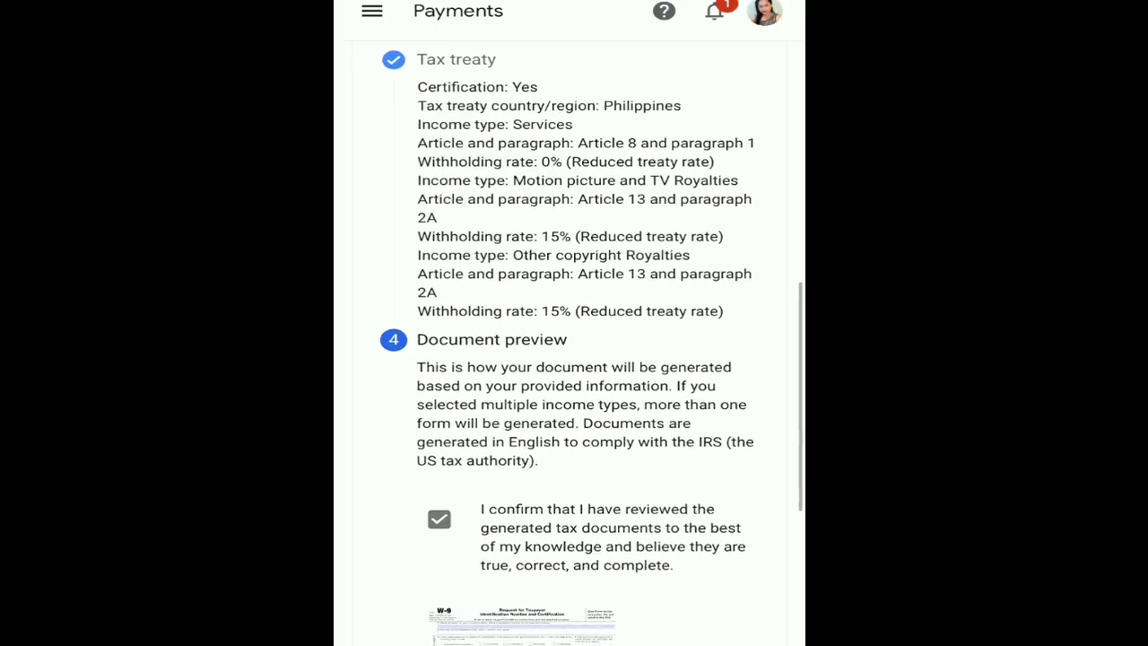
scroll(570, 323, down, 2)
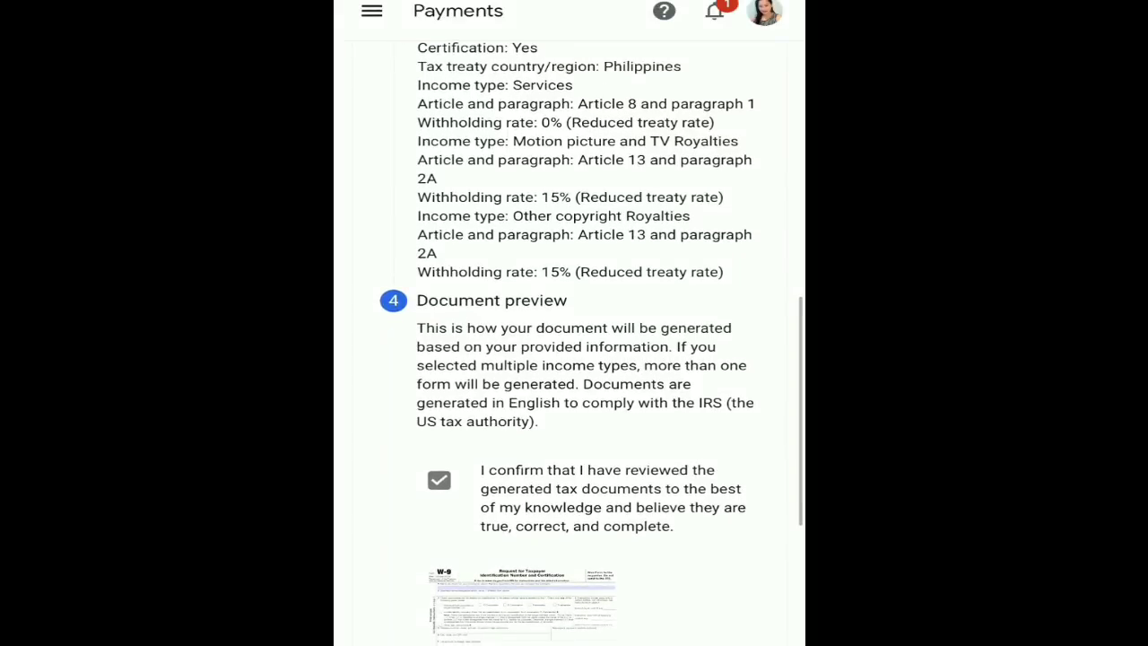
scroll(570, 323, down, 1)
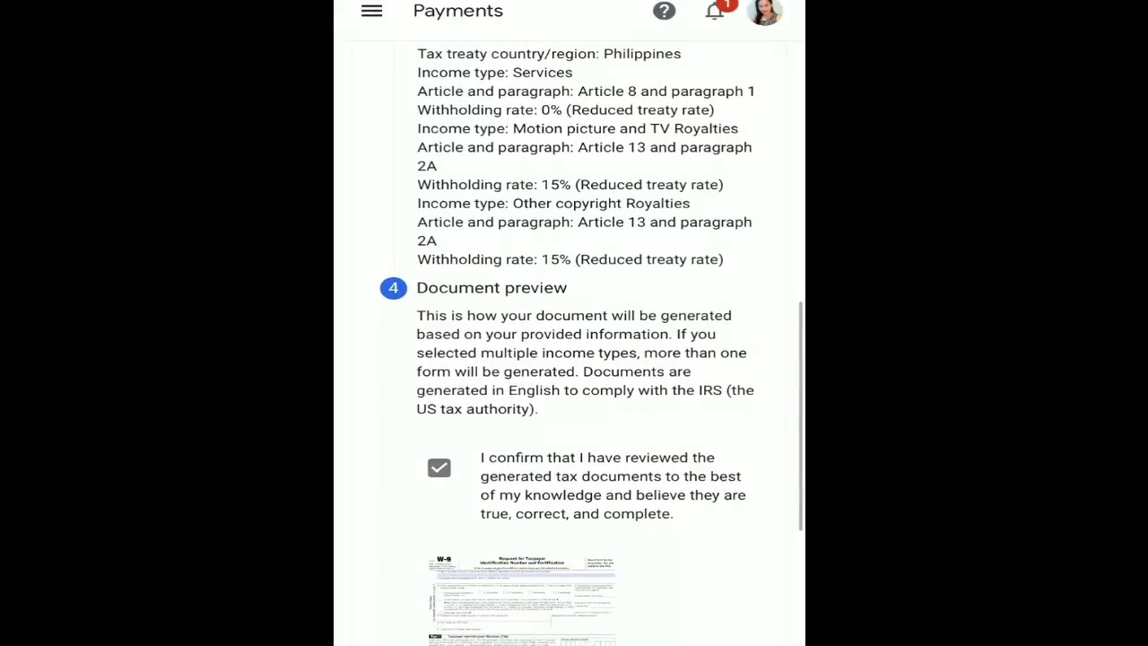
scroll(570, 323, down, 1)
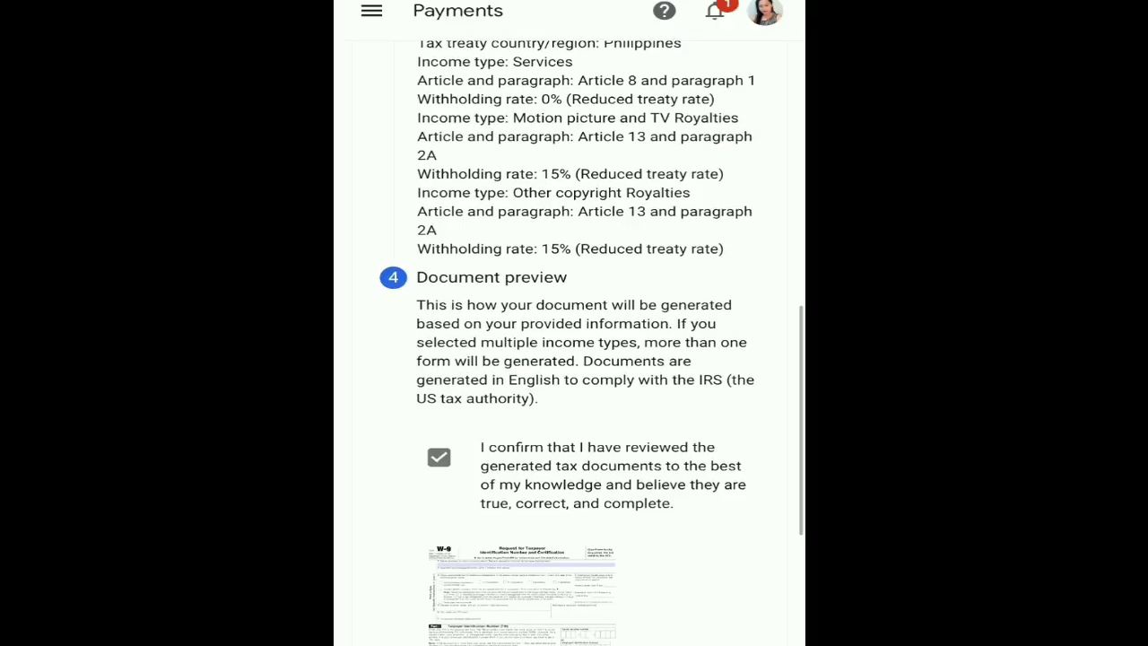
scroll(570, 359, down, 5)
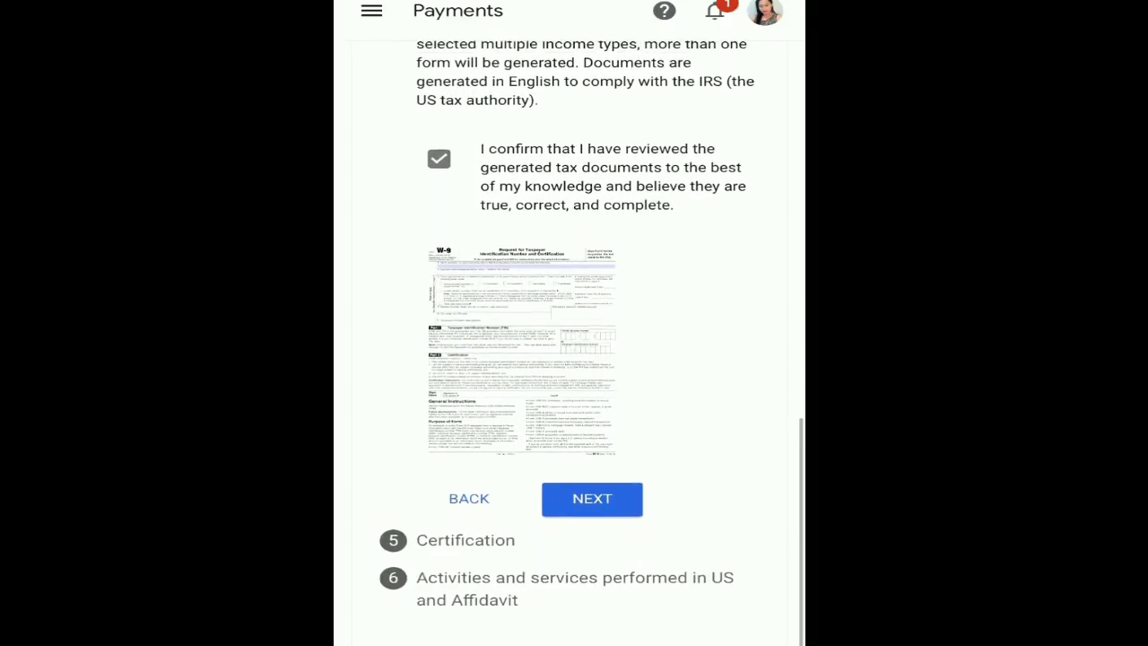
click(592, 497)
Step: Read the certification statements made under penalties of perjury and the withholding agent authorization, through to the signature section
scroll(569, 359, up, 2)
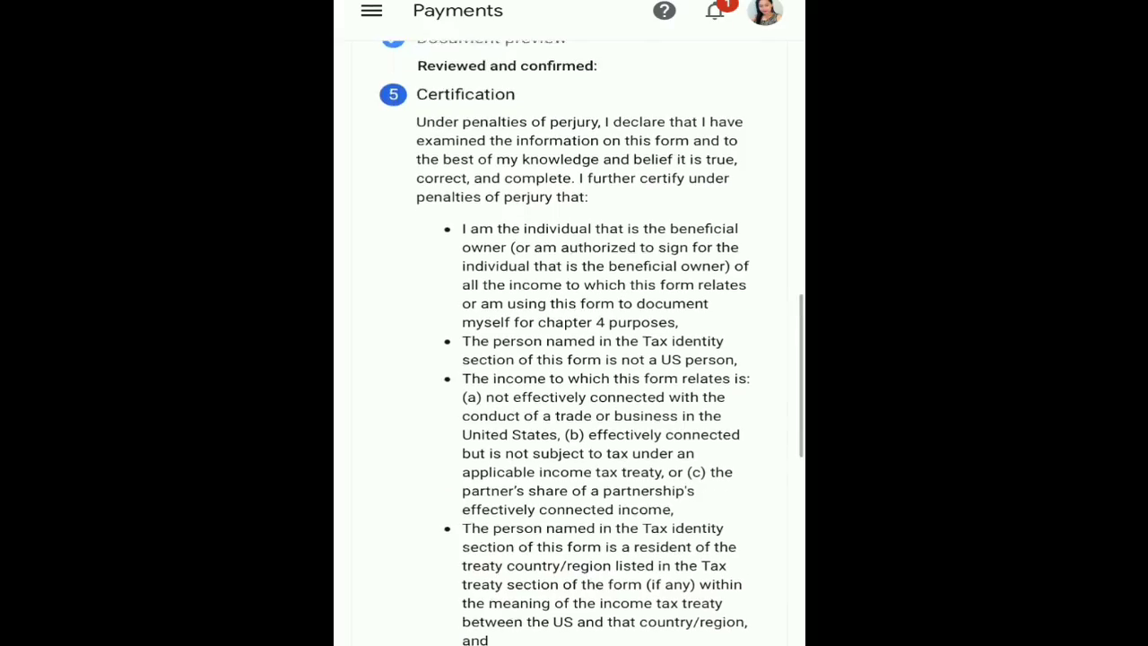
scroll(570, 359, down, 7)
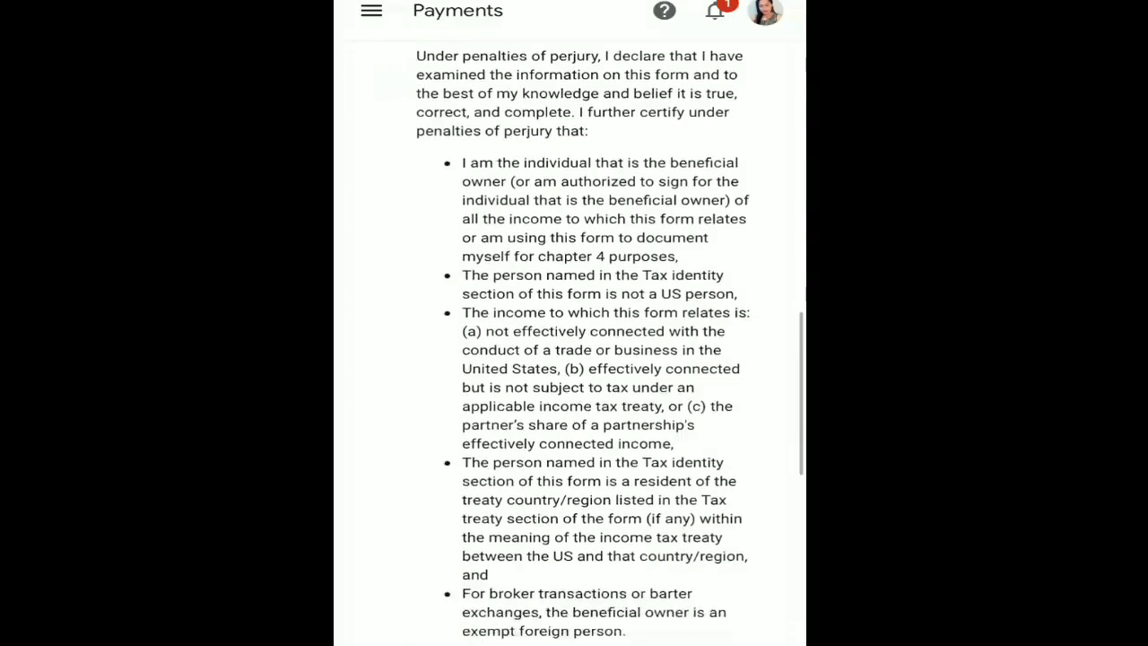
scroll(570, 359, up, 4)
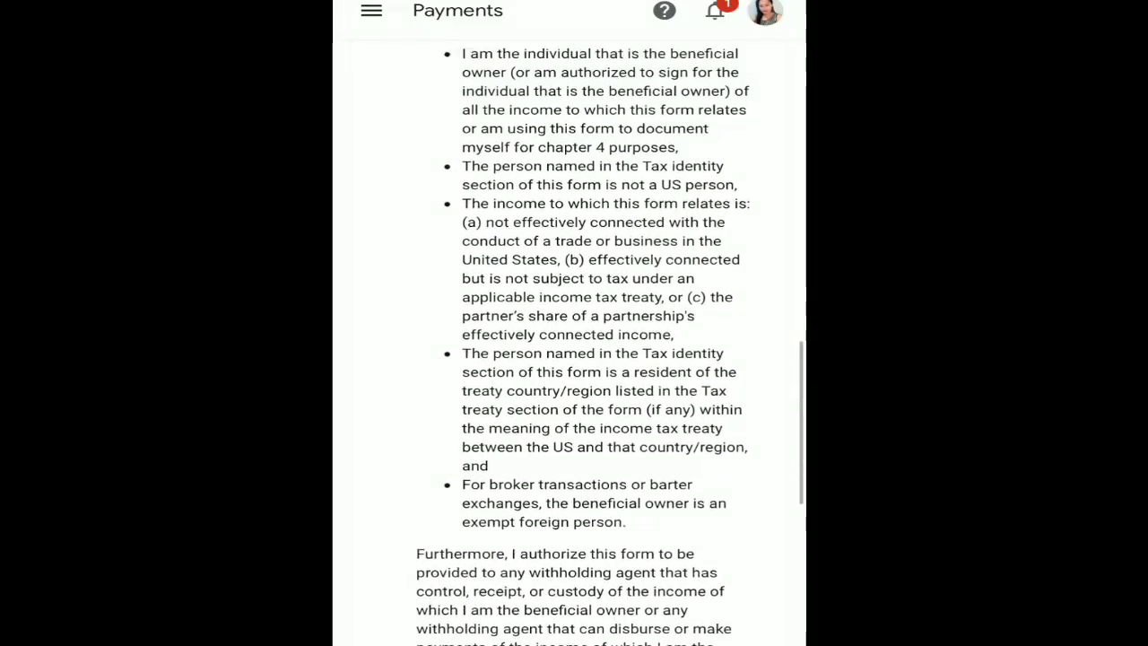
scroll(570, 341, up, 1)
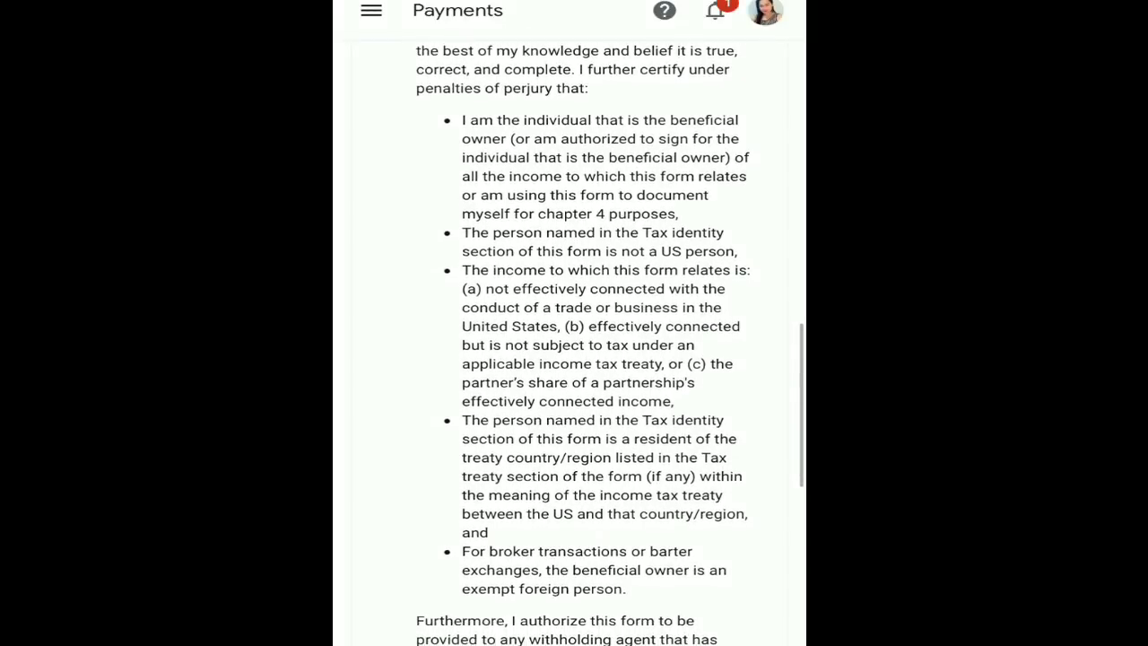
scroll(569, 341, down, 2)
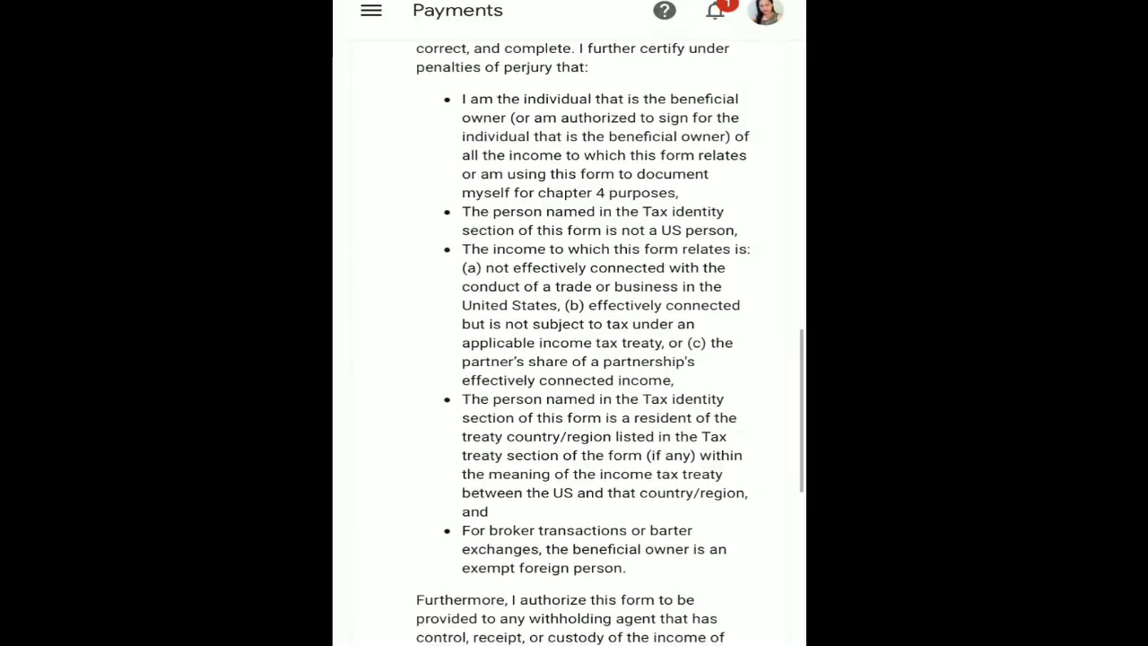
scroll(570, 341, down, 1)
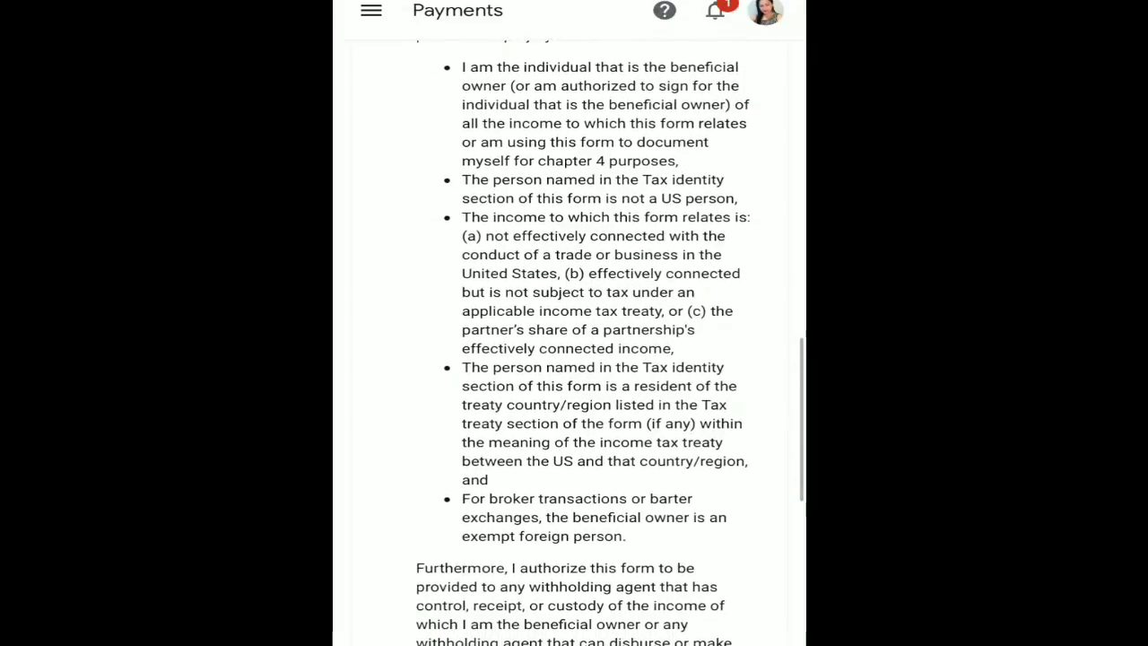
scroll(569, 341, down, 1)
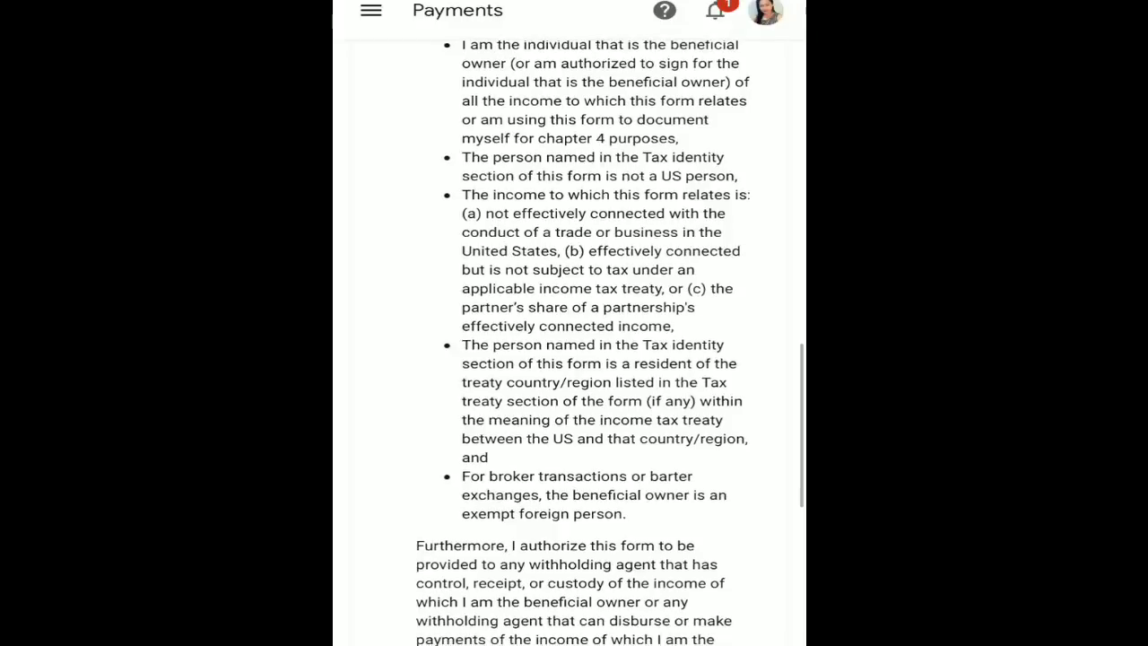
scroll(569, 341, down, 3)
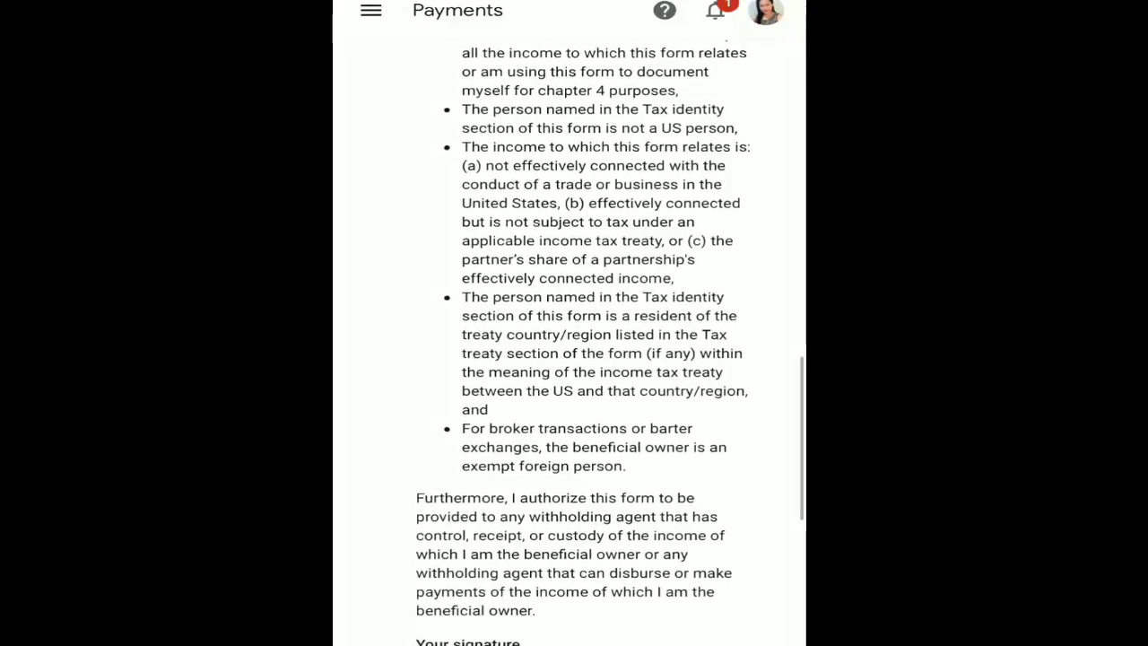
scroll(570, 340, down, 1)
scroll(569, 341, down, 2)
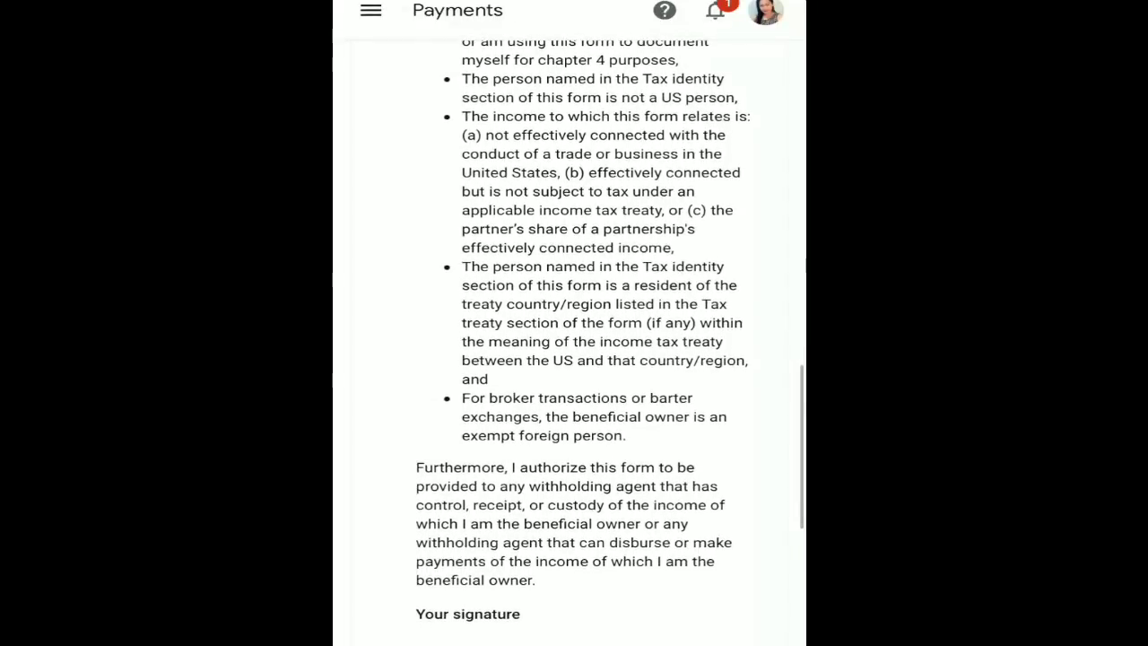
scroll(570, 341, down, 2)
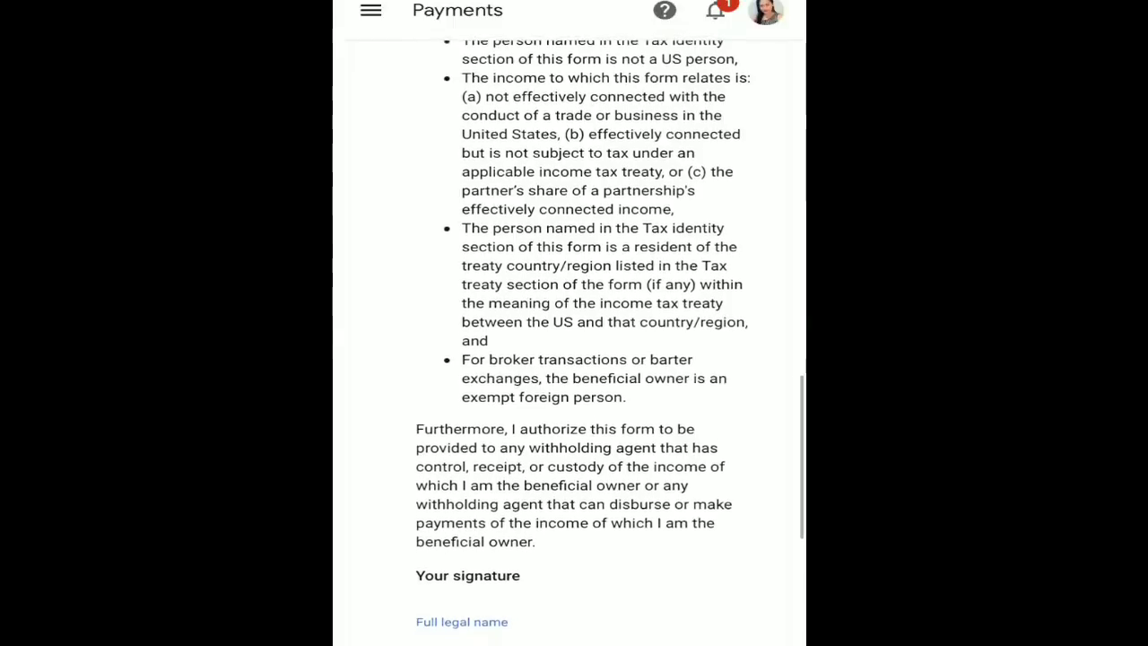
scroll(570, 341, down, 2)
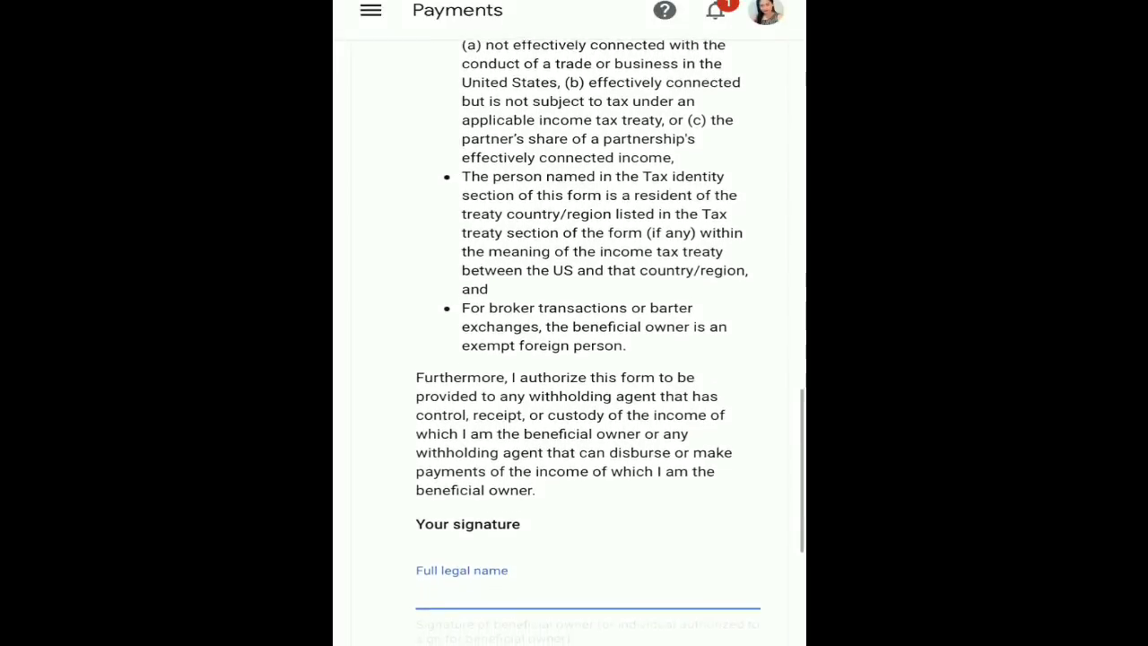